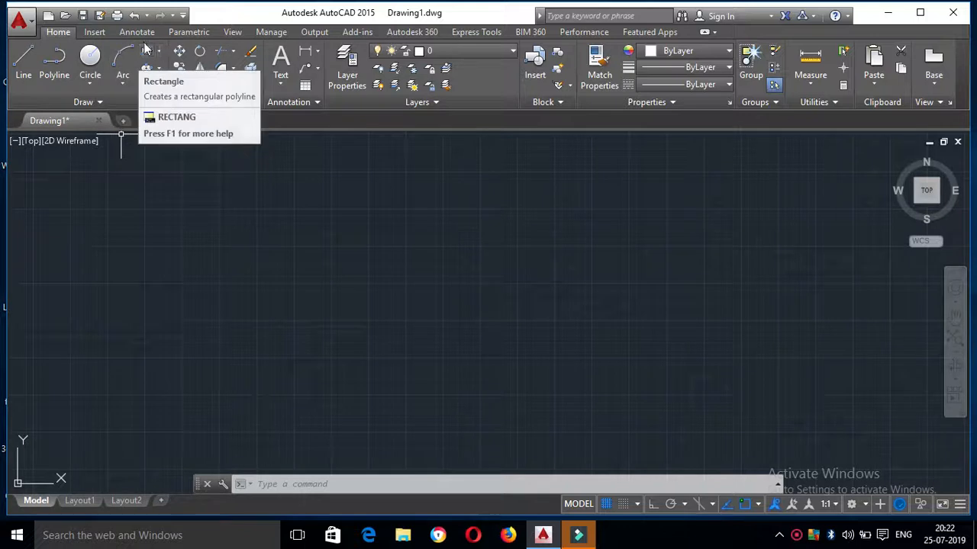
Draw a rectangle with both chamfer distances set to 5 in the middle of the empty drawing area
click(266, 482)
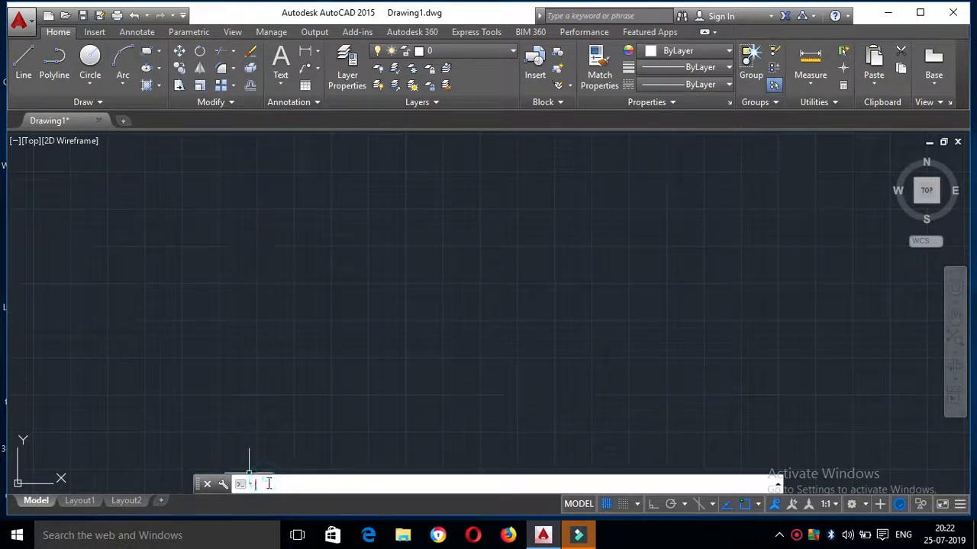
text(rec)
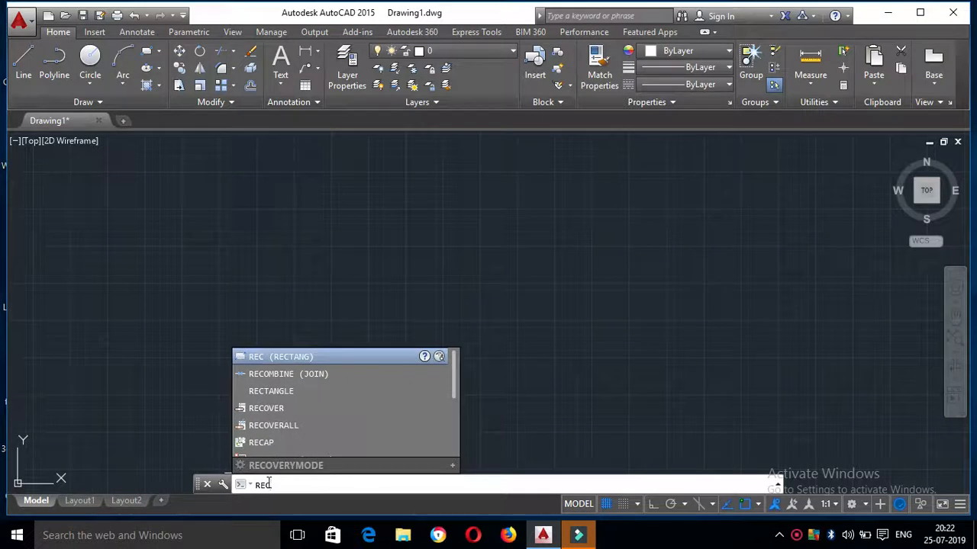
click(163, 57)
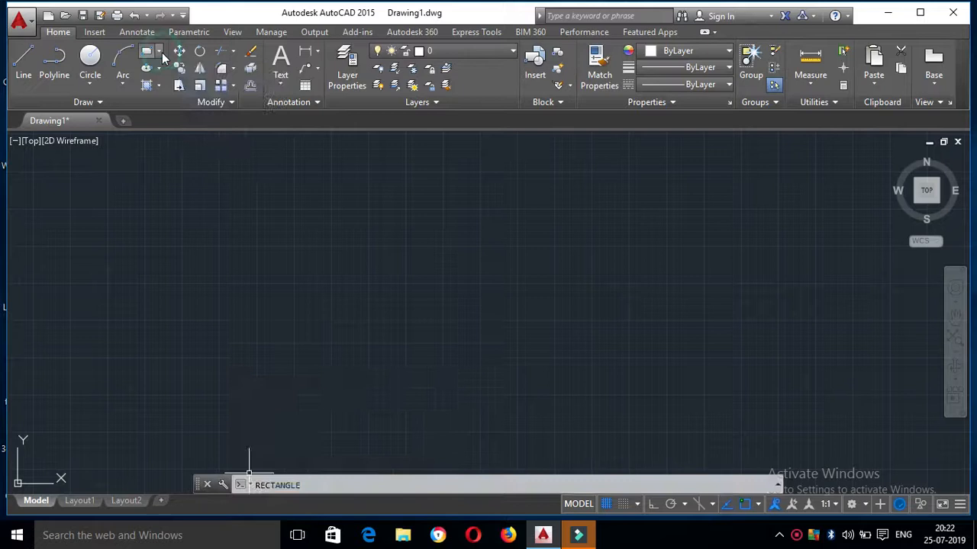
click(159, 53)
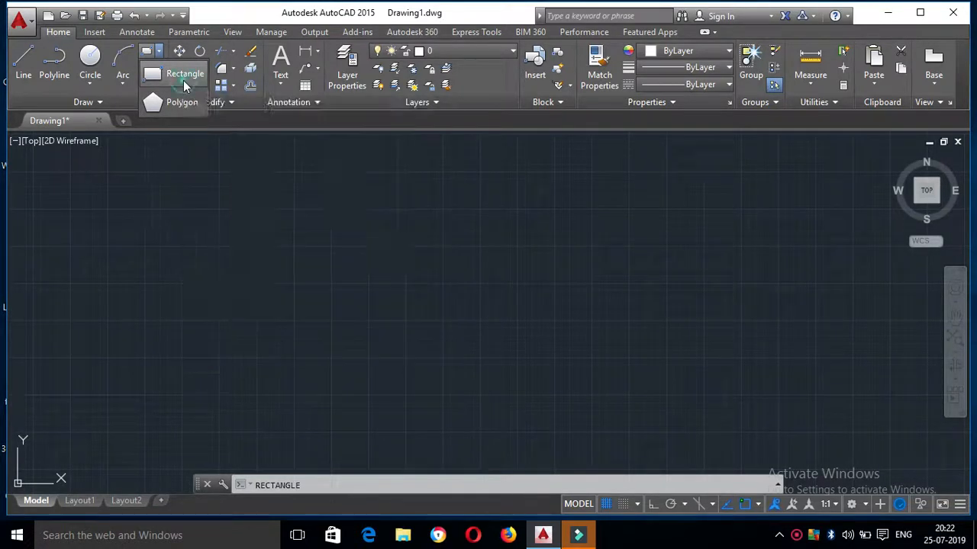
click(183, 80)
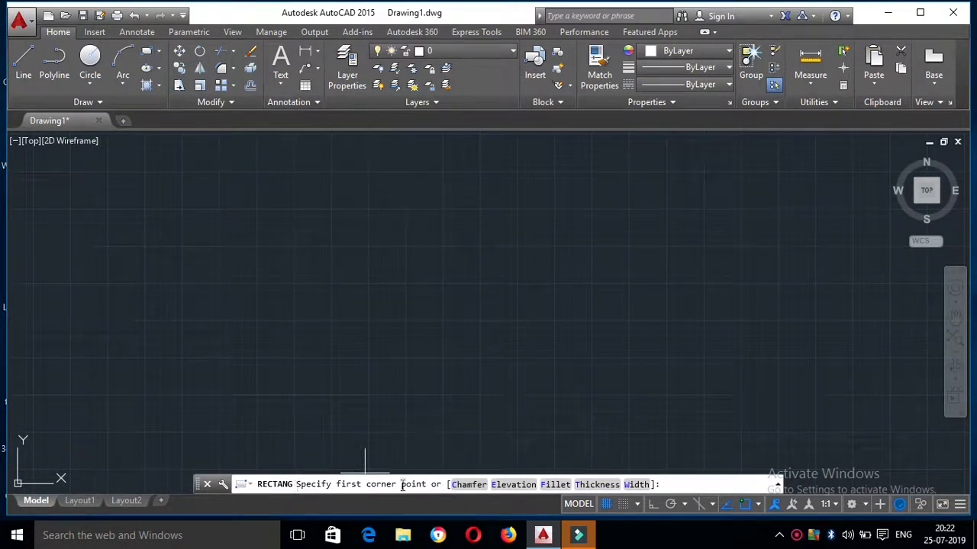
click(483, 485)
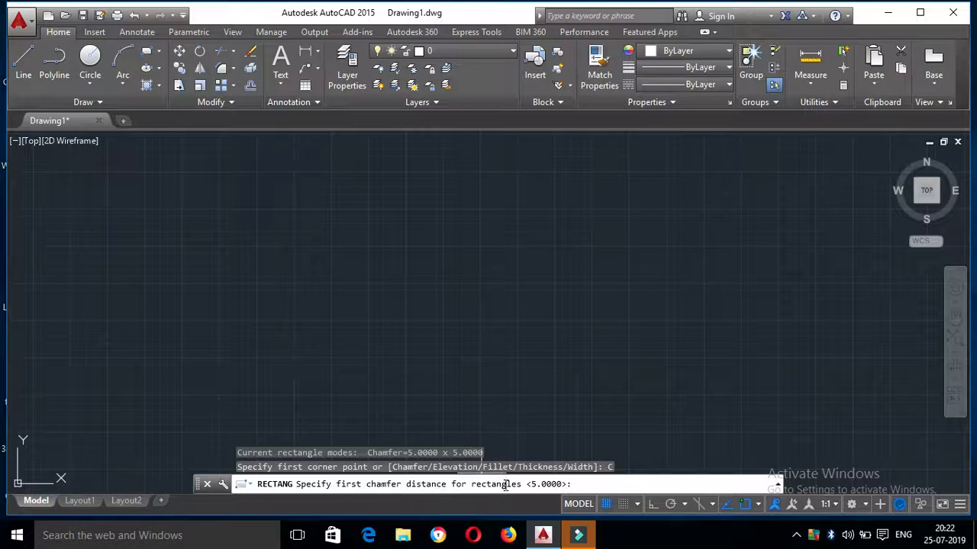
text(5)
key(Return)
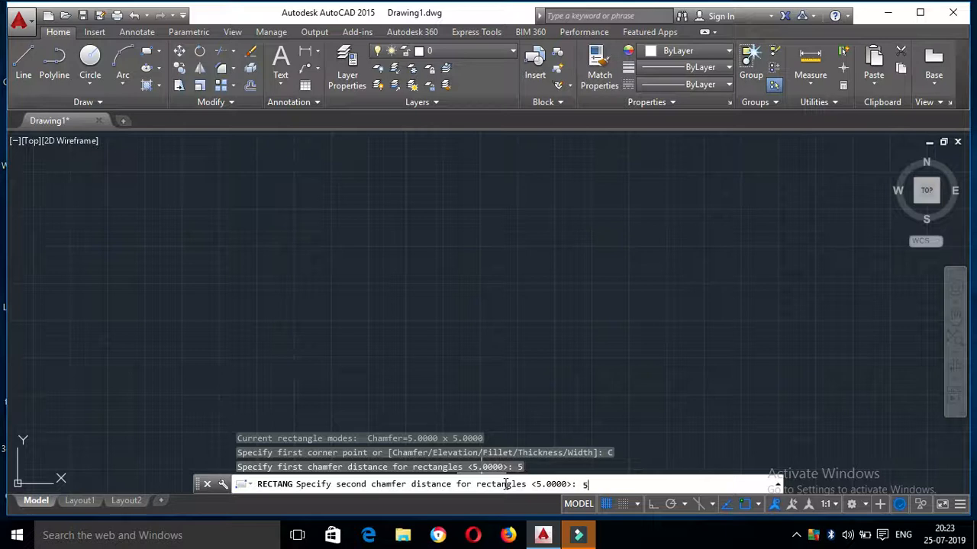
key(Return)
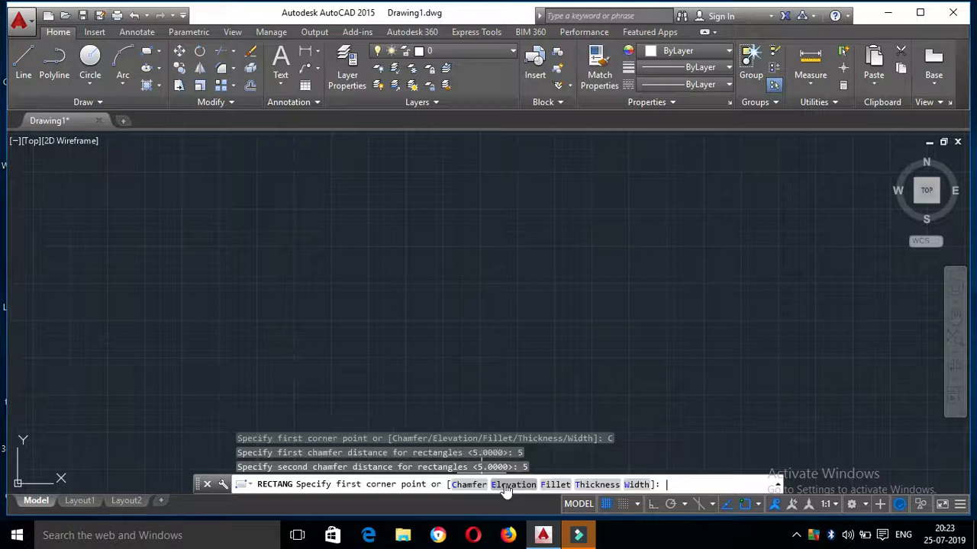
click(280, 195)
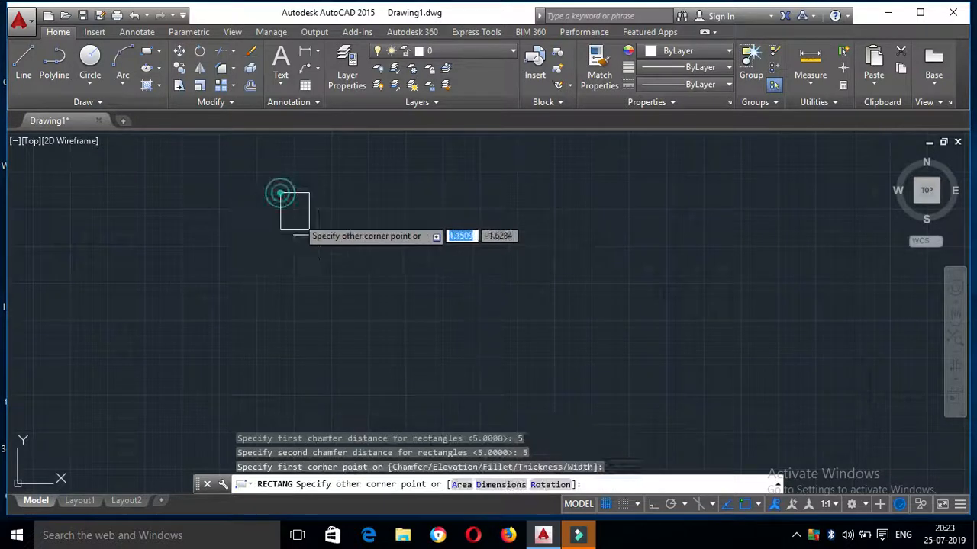
click(572, 385)
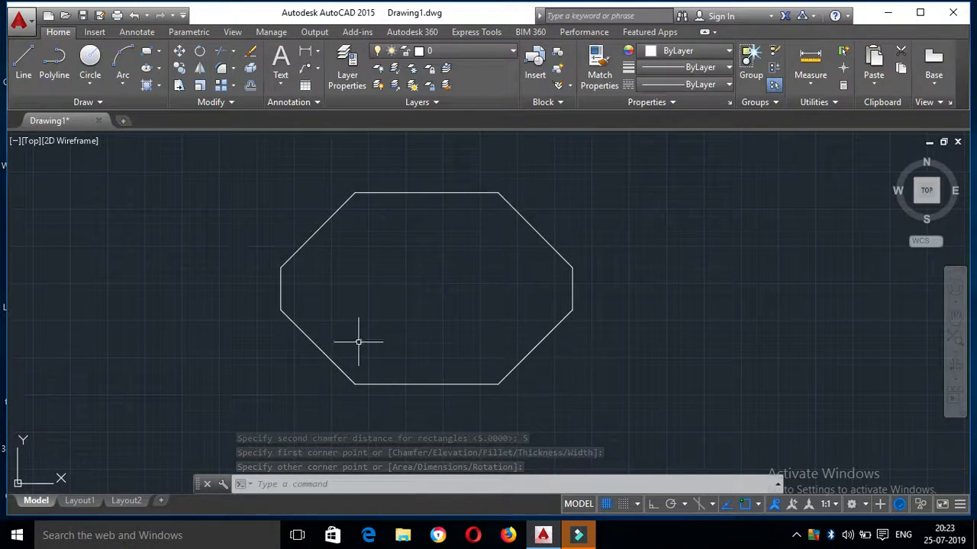
Draw a roughly square rectangle with a fillet radius of 5 to the right of the chamfered one
middle_drag(316, 257, 163, 198)
middle_drag(248, 256, 233, 266)
scroll(206, 229, down, 2)
click(149, 52)
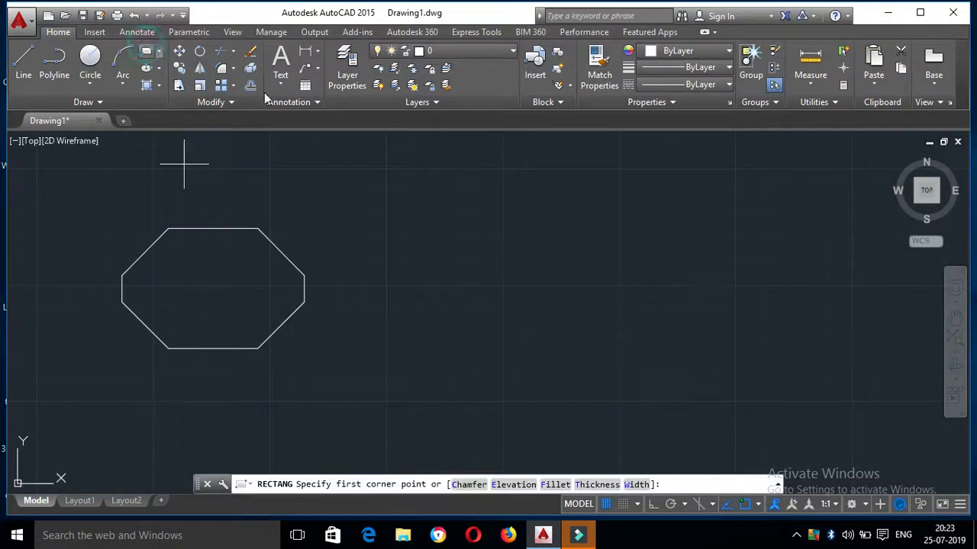
click(556, 485)
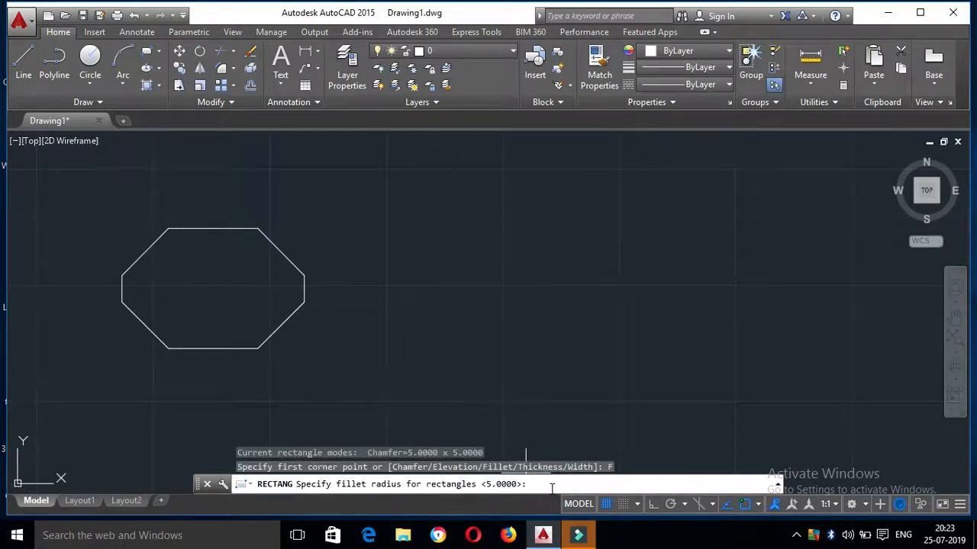
key(Return)
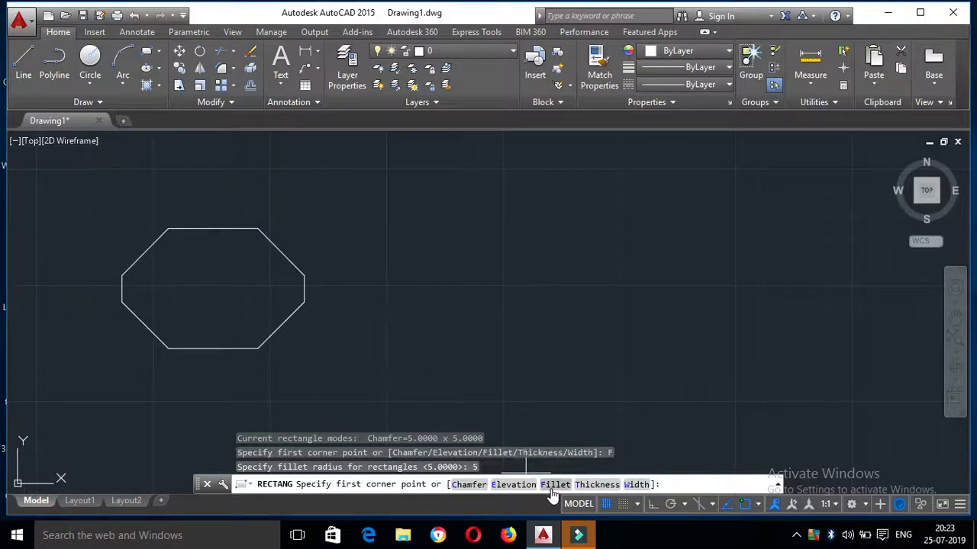
click(397, 214)
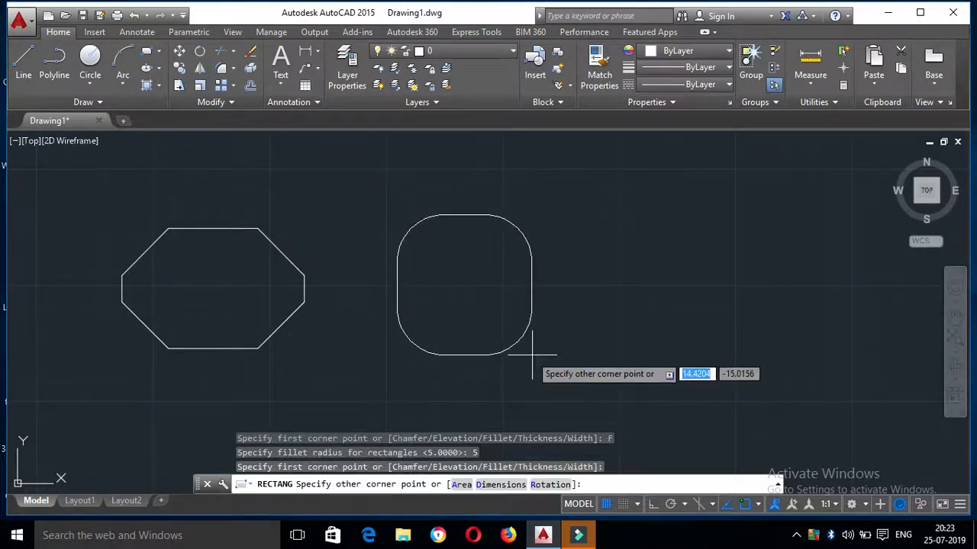
click(544, 353)
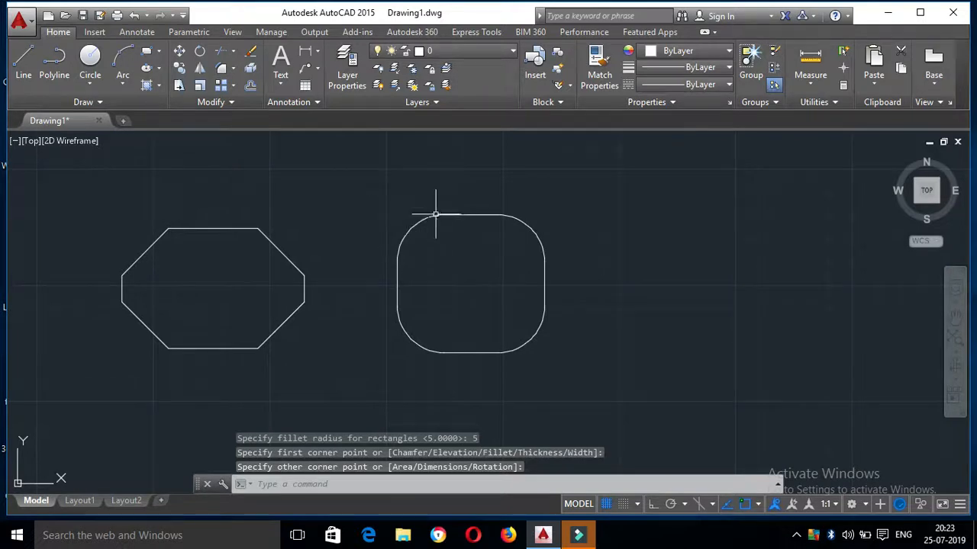
Draw a third rectangle with a thickness of 5 to the right of the filleted one, keeping the rounded corners
middle_drag(565, 299, 451, 277)
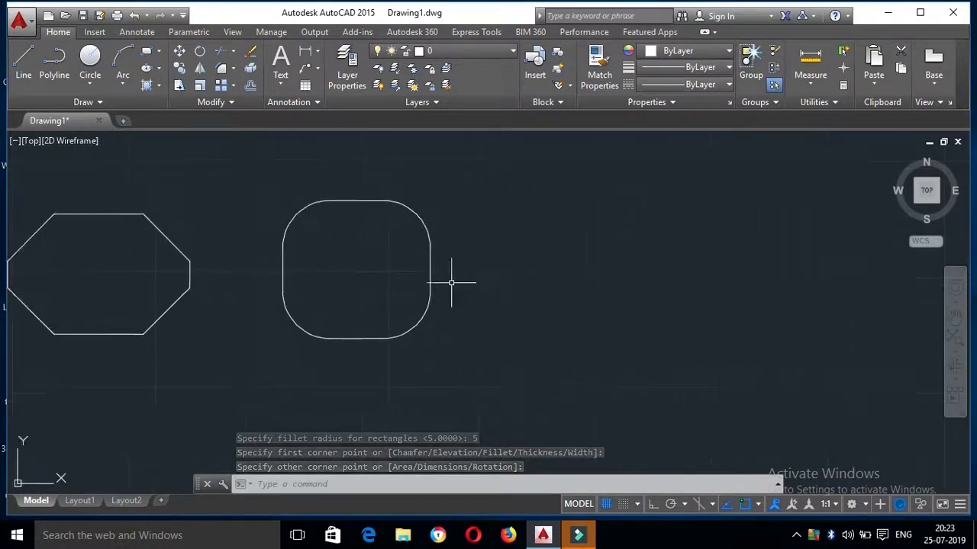
click(146, 54)
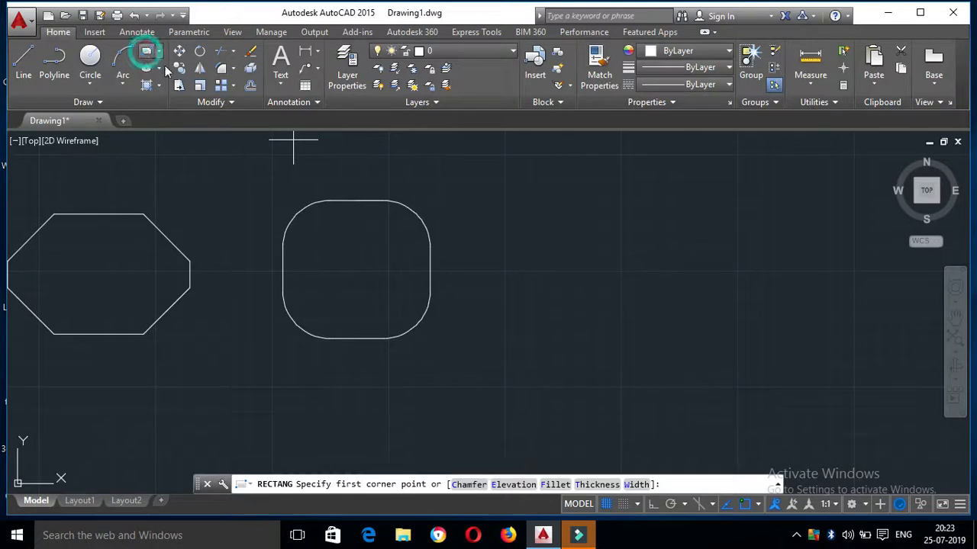
click(592, 485)
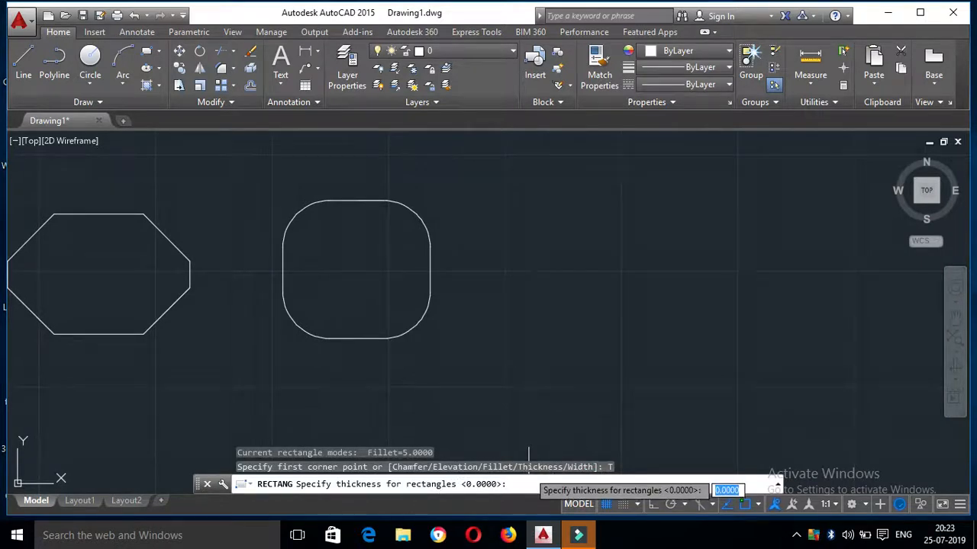
text(5)
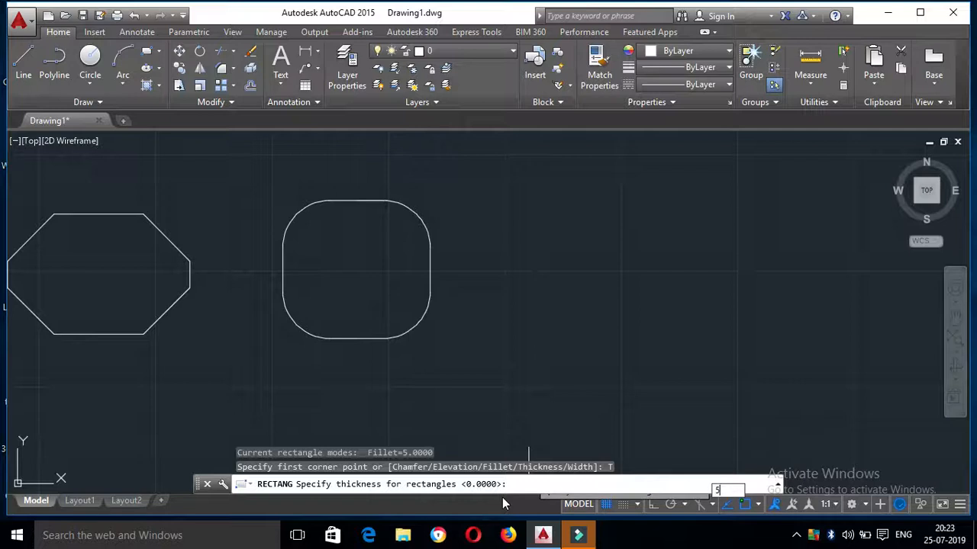
key(Return)
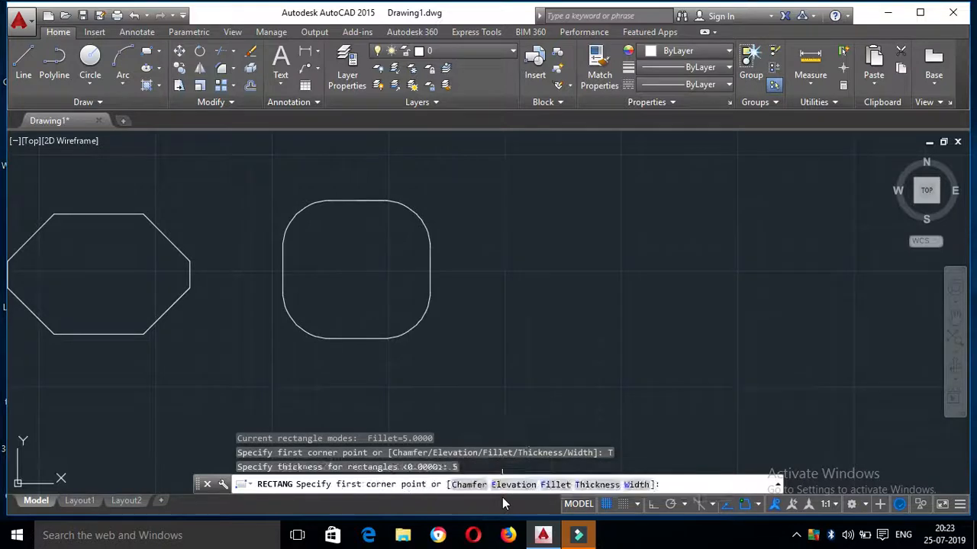
click(499, 215)
click(647, 352)
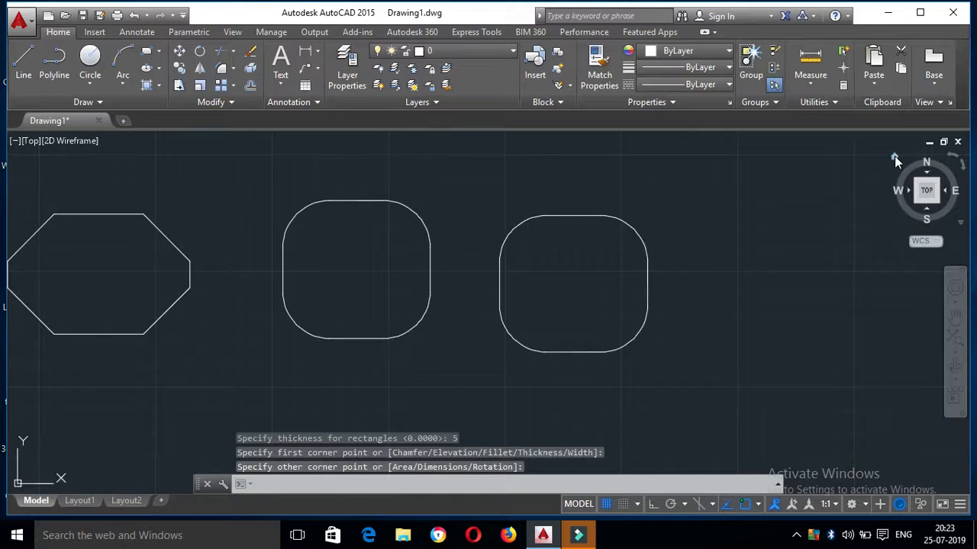
Examine the thickened rectangle up close in the 3D home view and return to the top view
click(897, 159)
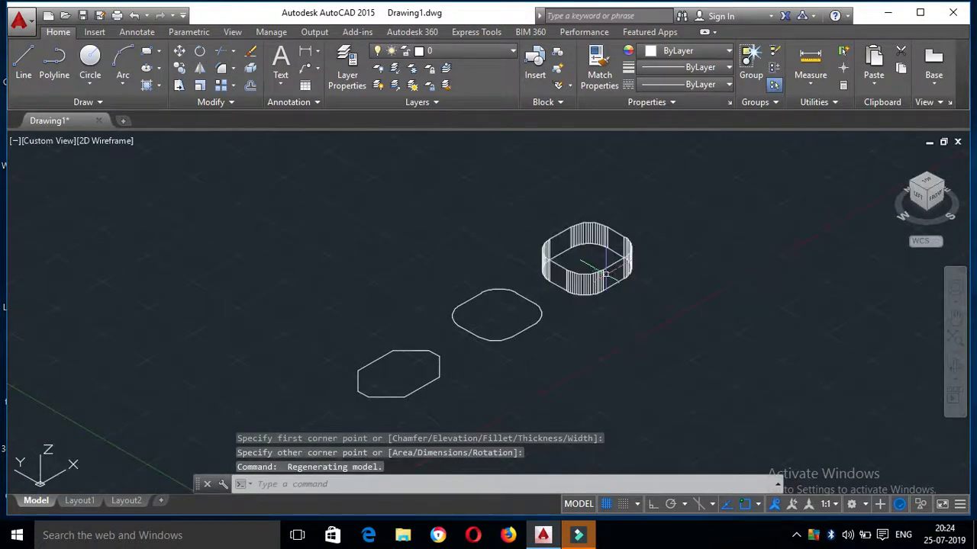
scroll(615, 273, up, 5)
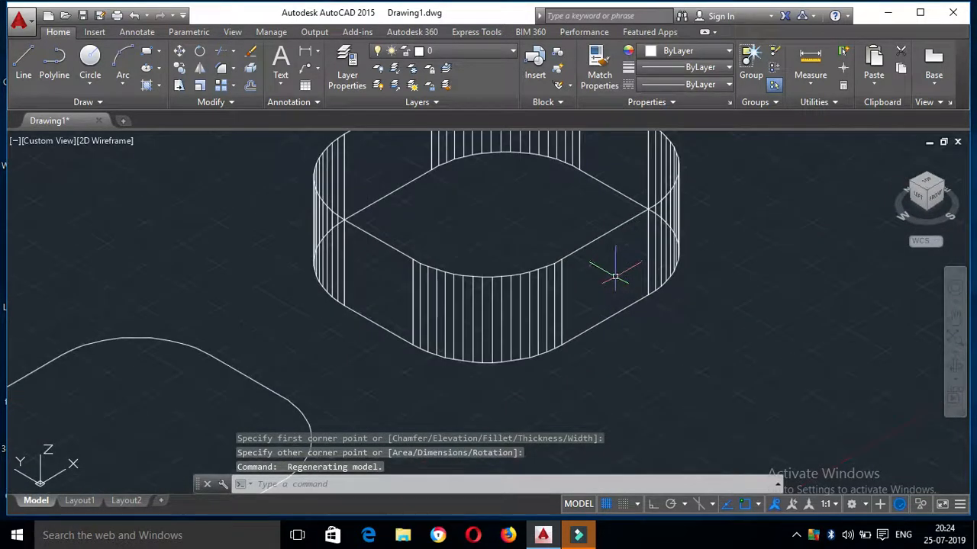
scroll(603, 274, down, 4)
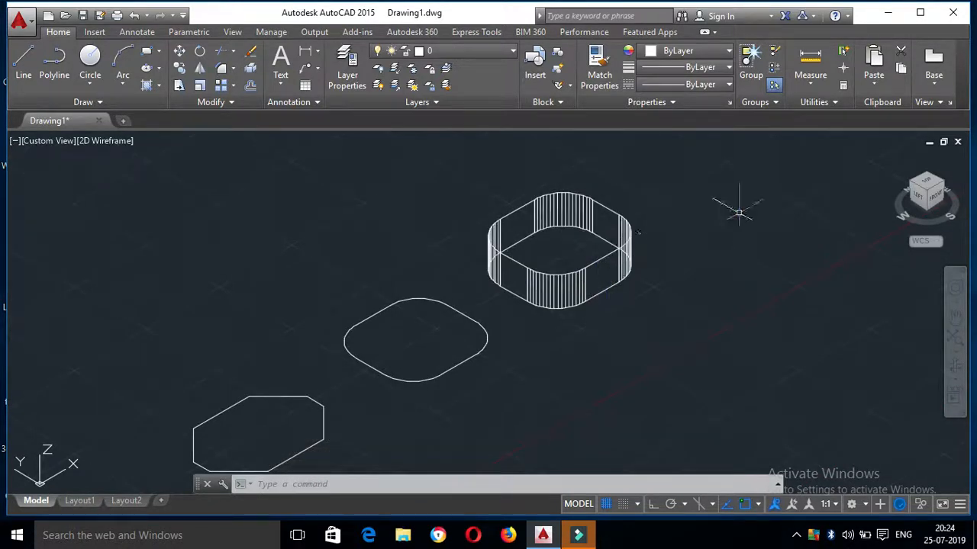
click(928, 183)
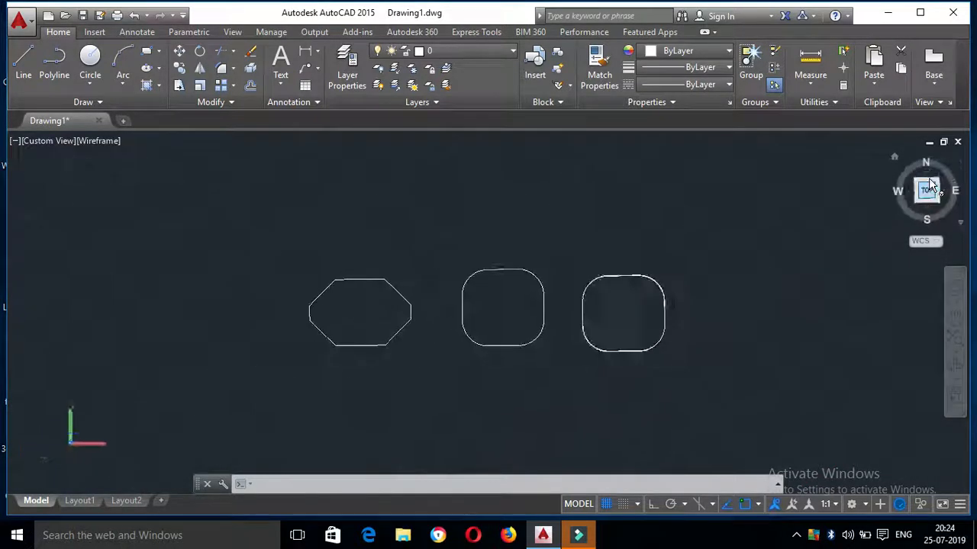
Draw a larger rectangle with a line width of 5 to the right of the thickened one
middle_drag(751, 288, 632, 247)
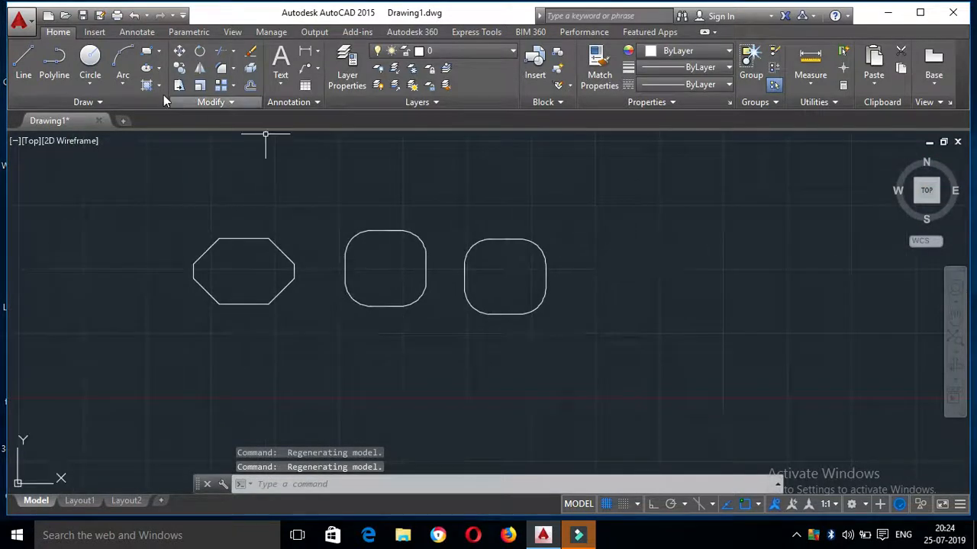
click(147, 51)
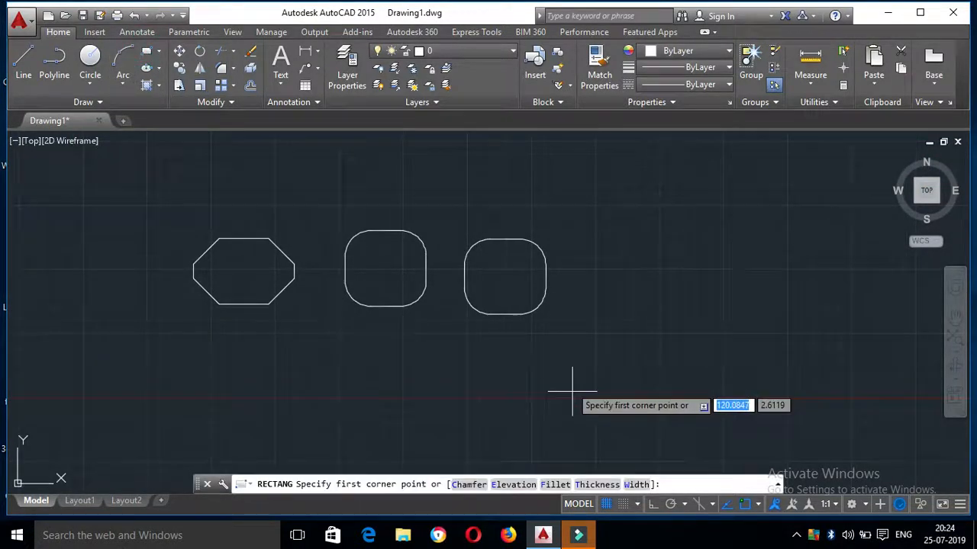
click(635, 485)
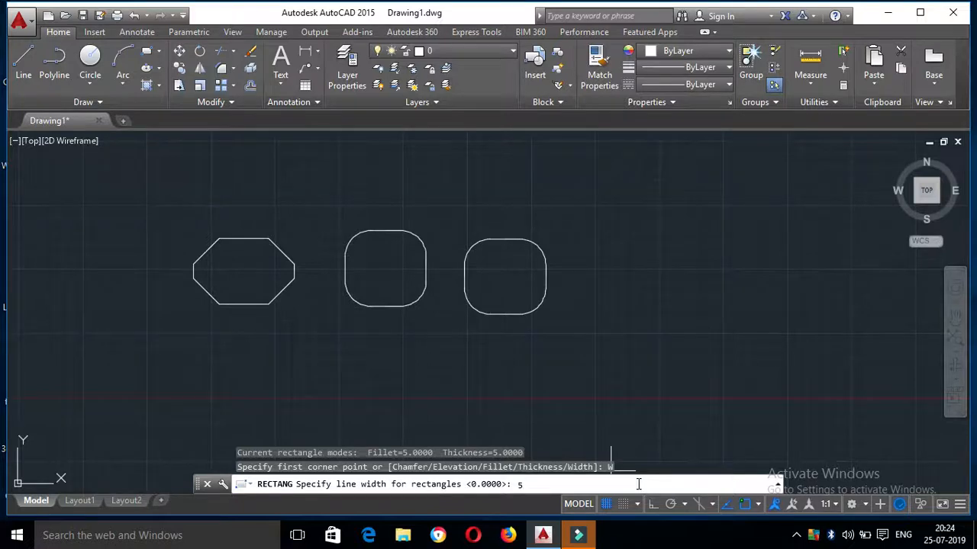
key(Return)
click(607, 223)
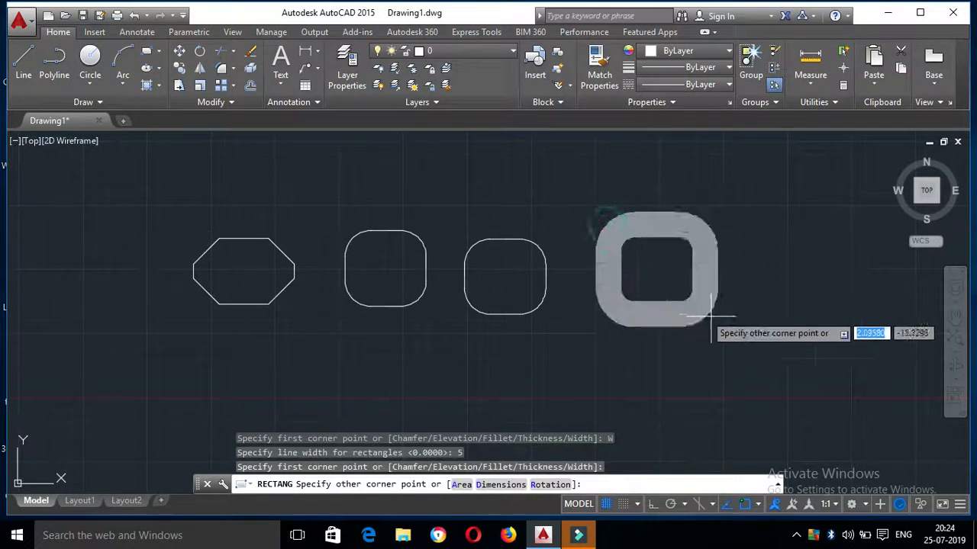
click(801, 357)
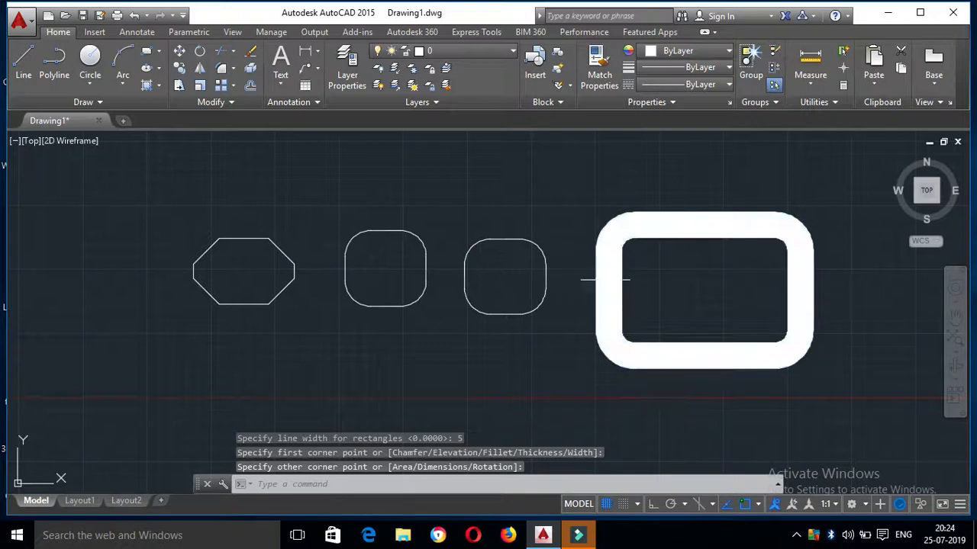
Draw another wide rectangle with an elevation of 5 to the right of the thick-lined one, keeping the current fillet, thickness and width
middle_drag(639, 280, 488, 283)
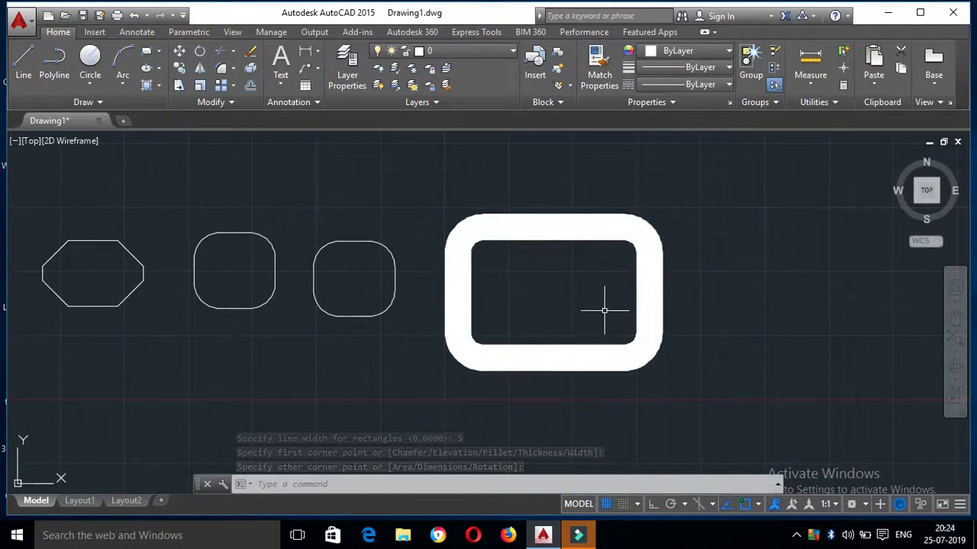
middle_drag(626, 301, 552, 285)
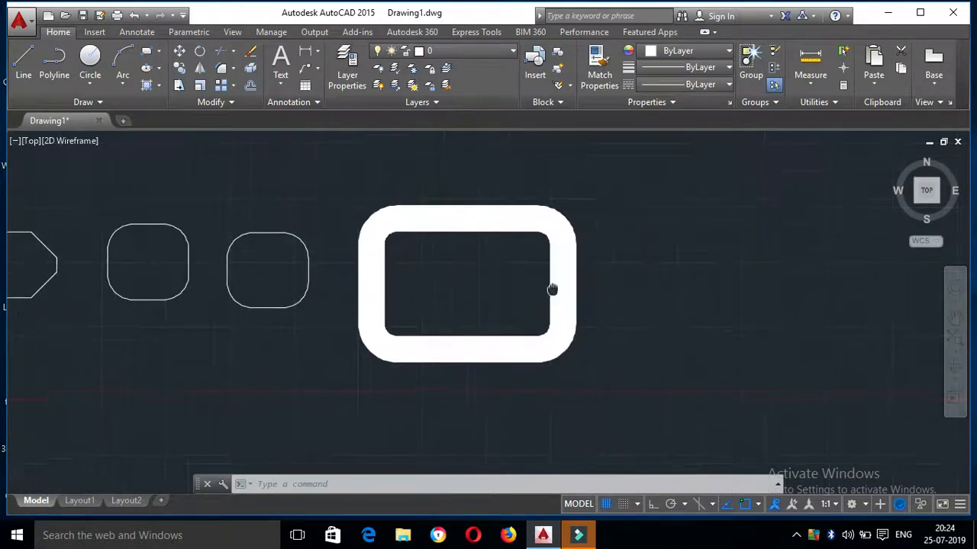
scroll(552, 285, down, 2)
click(147, 54)
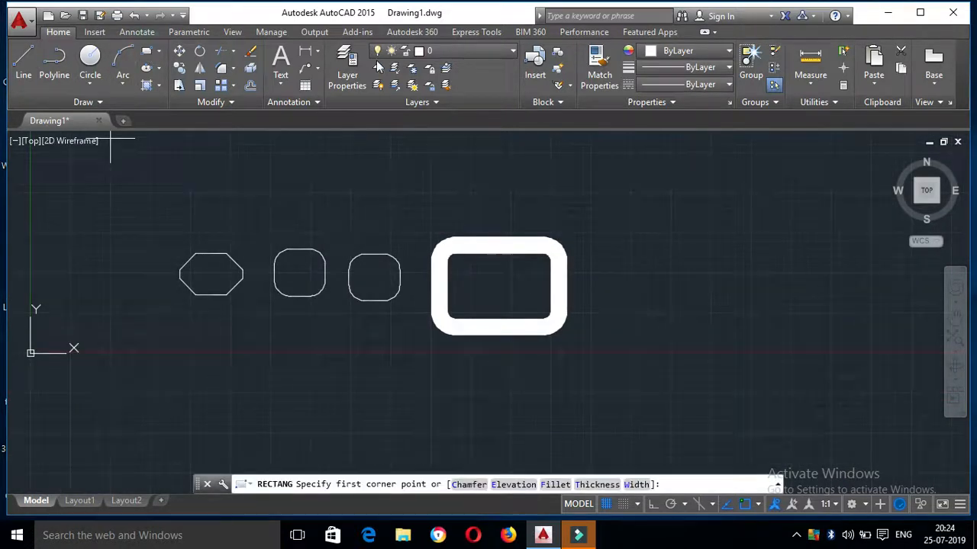
click(514, 485)
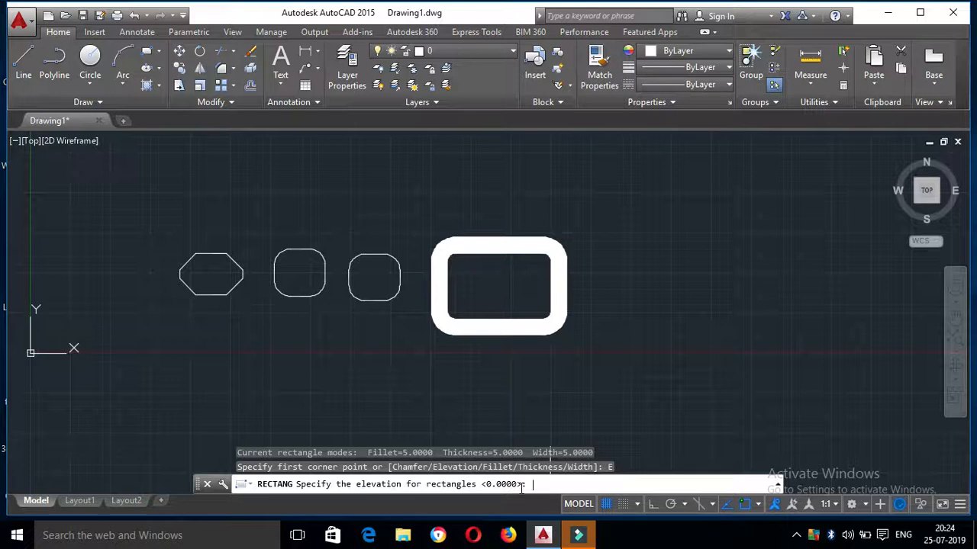
text(5)
key(Return)
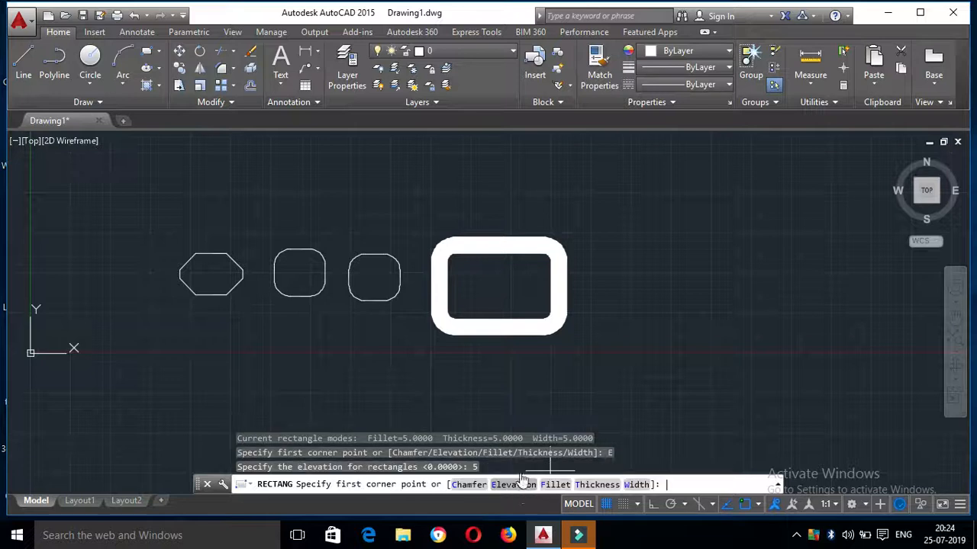
click(630, 241)
click(786, 337)
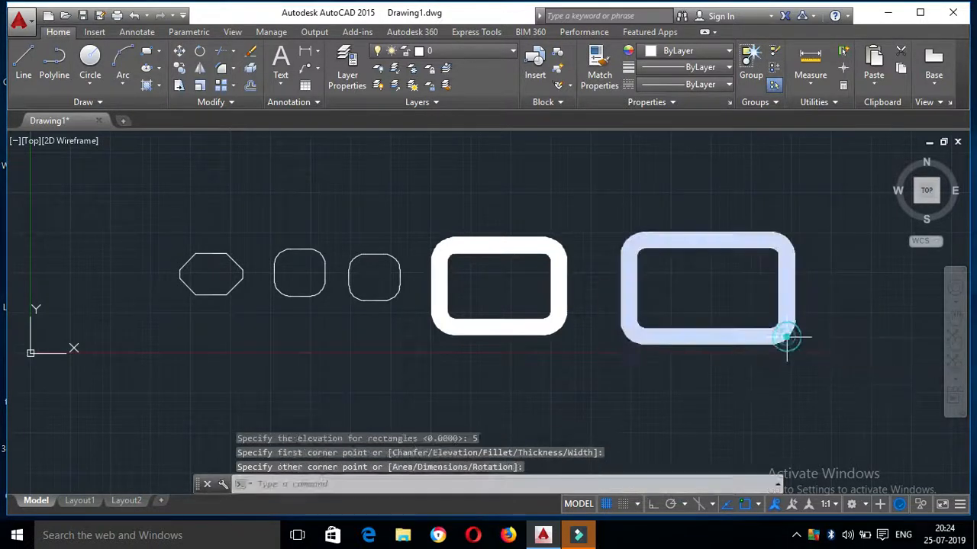
Compare the heights of the rectangles in the front view and return to the top view
click(926, 191)
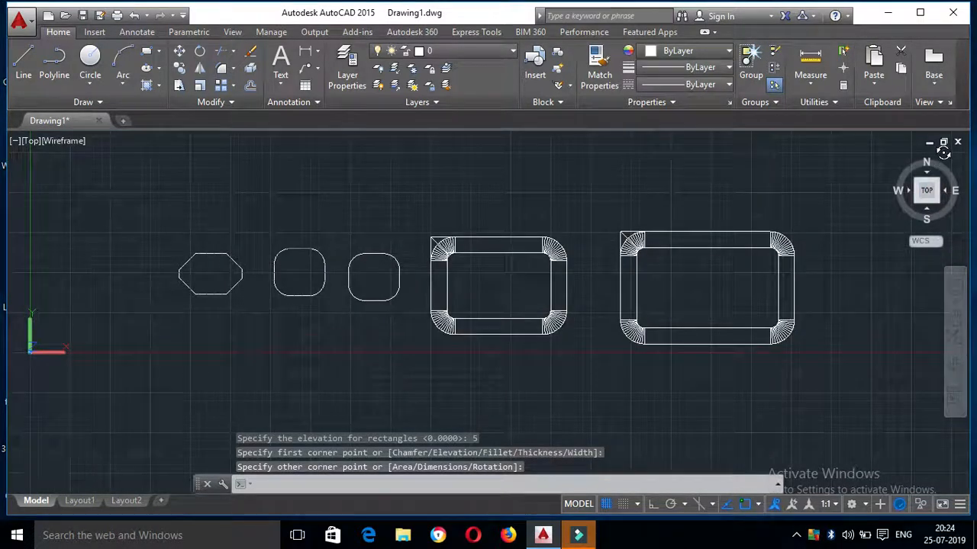
click(928, 205)
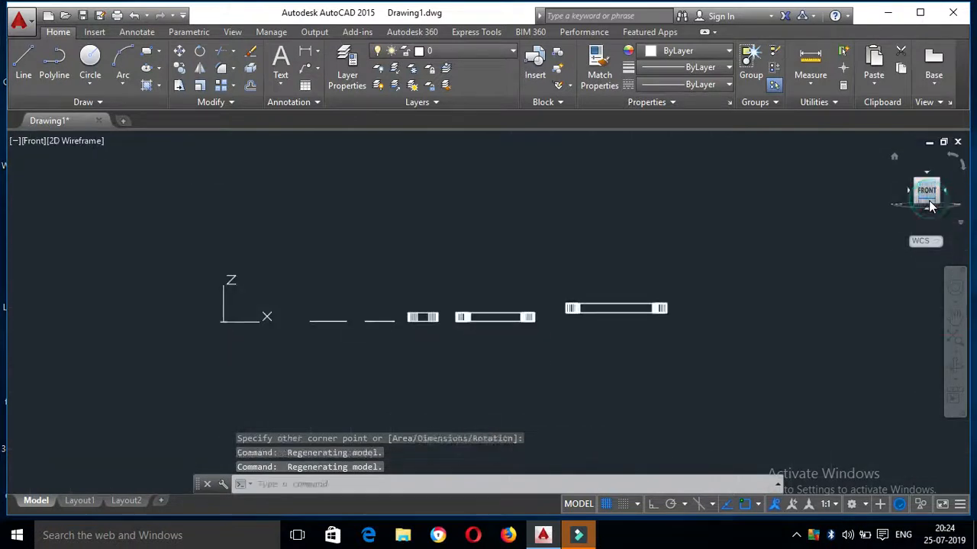
scroll(558, 327, up, 4)
scroll(460, 349, down, 2)
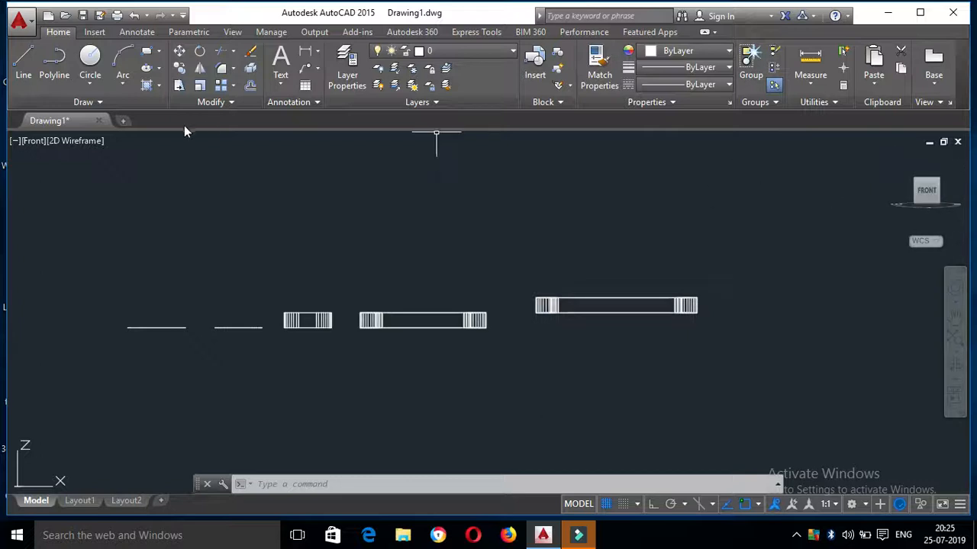
click(32, 142)
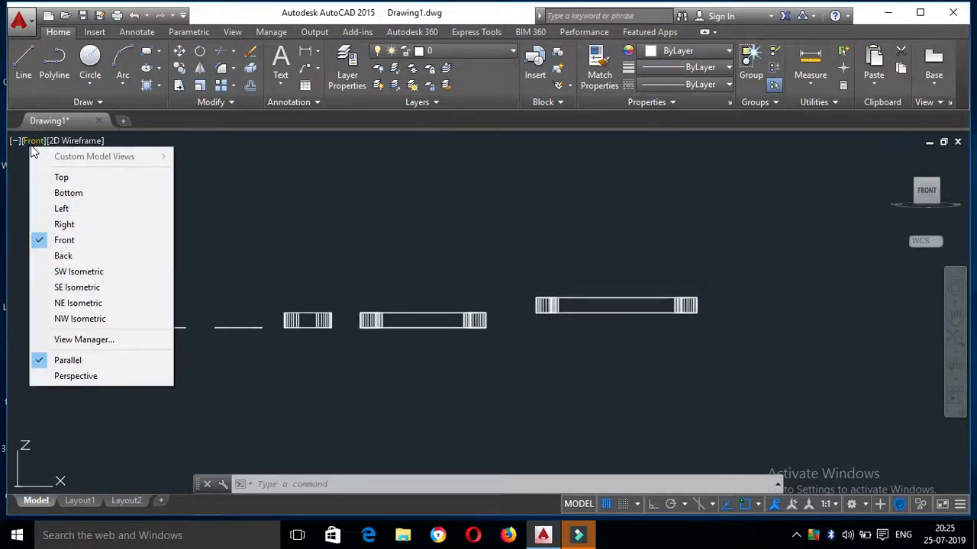
click(61, 177)
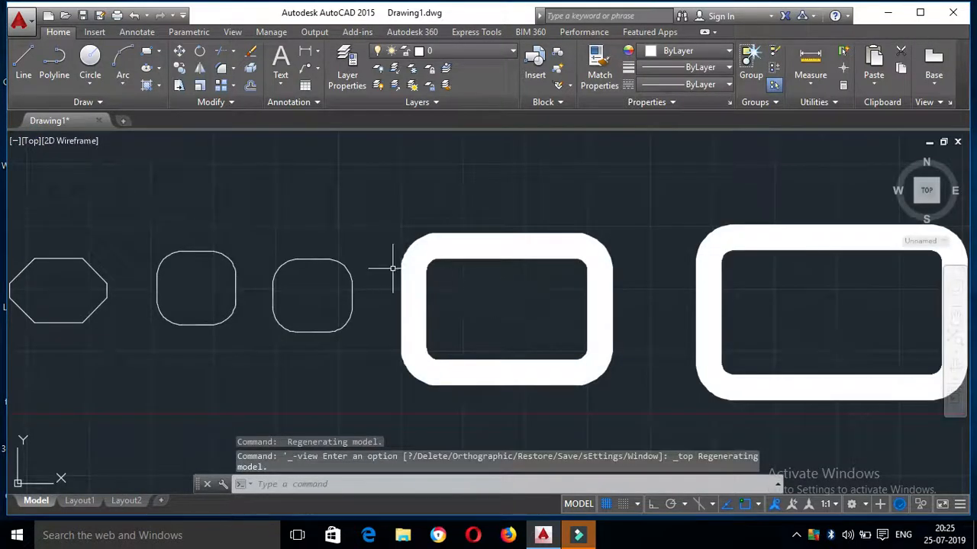
scroll(392, 268, down, 4)
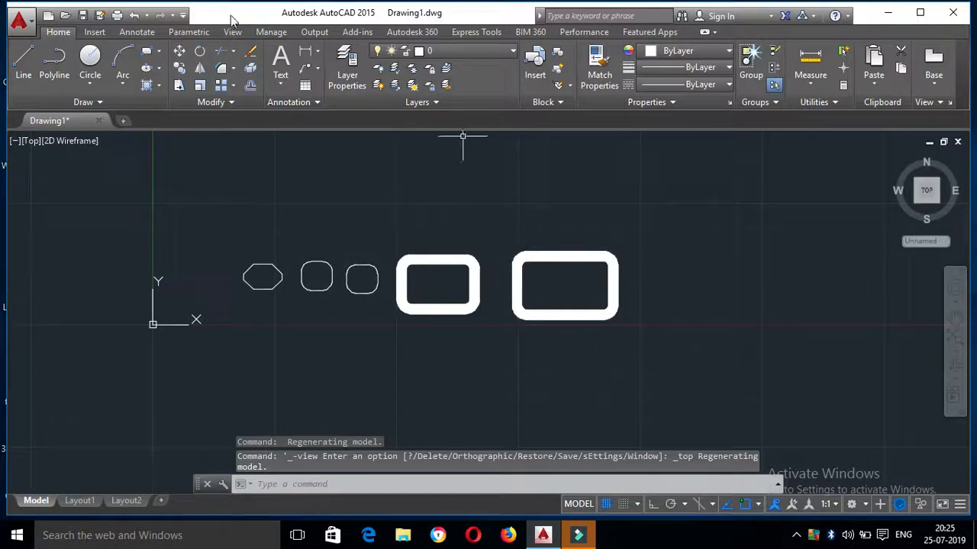
Start a new rectangle with both chamfer distances set to 0
click(159, 53)
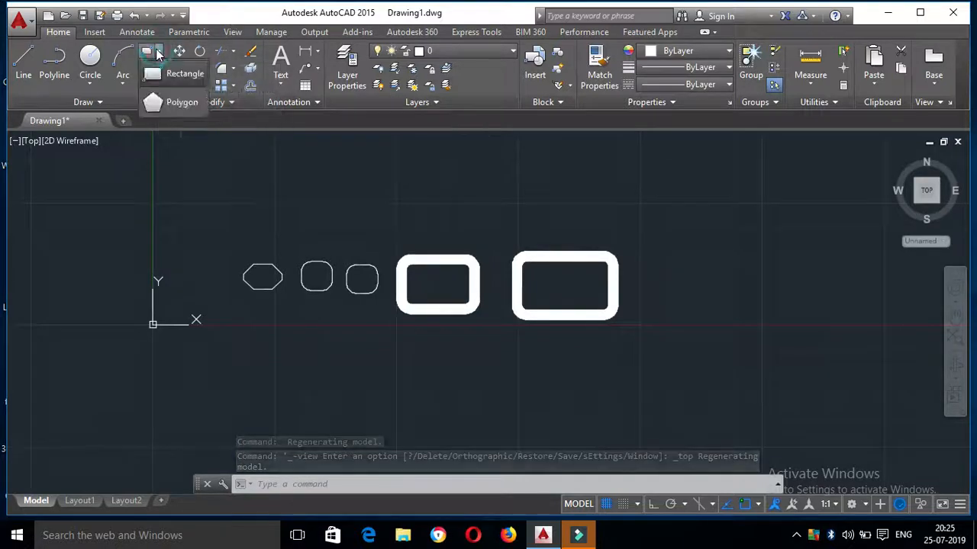
click(181, 72)
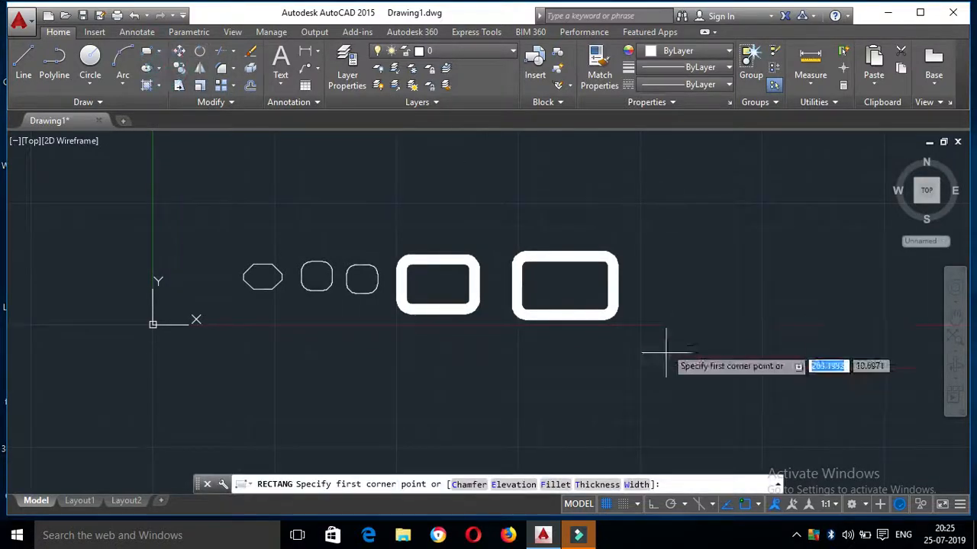
click(469, 484)
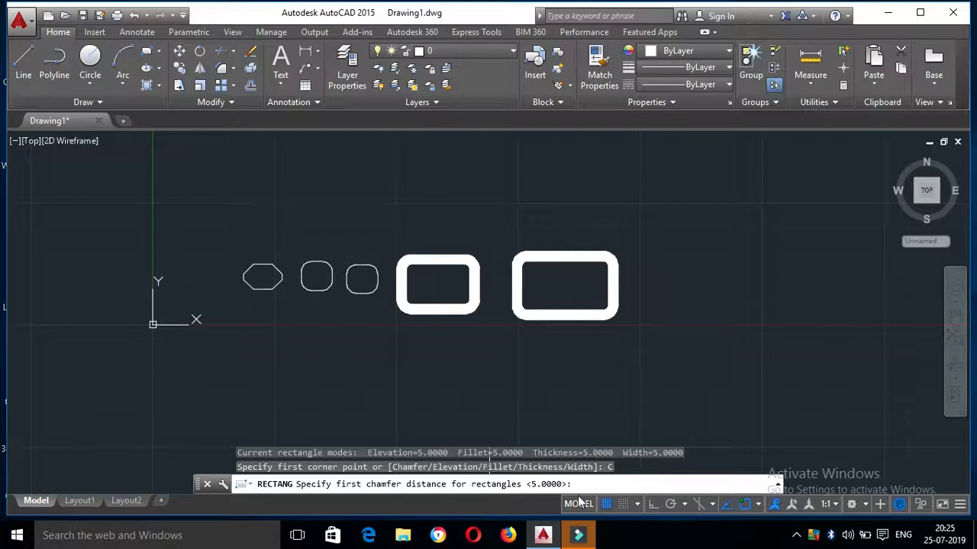
key(Return)
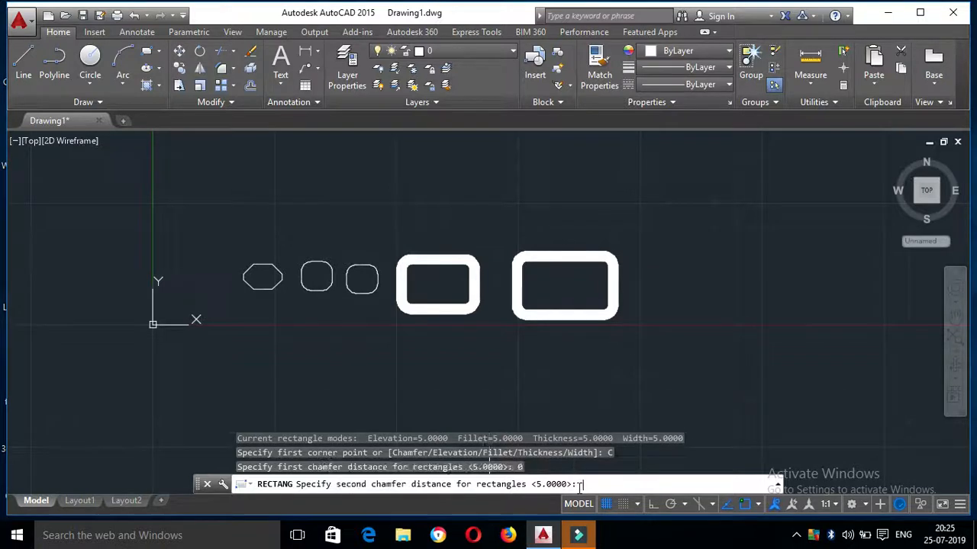
key(Return)
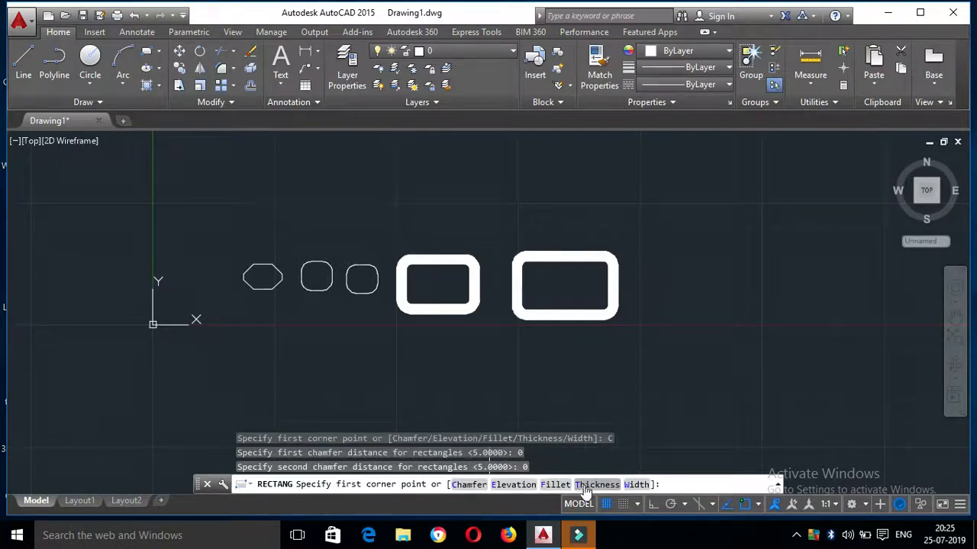
Try to draw a rectangle with an area of 100 in the empty space beside the others, giving its width by two picked points
middle_drag(676, 203, 453, 247)
click(484, 203)
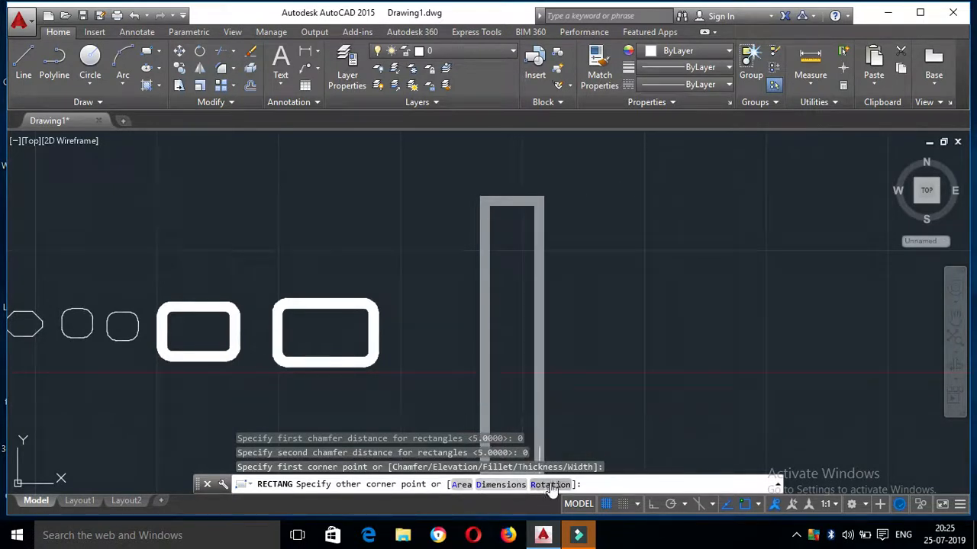
click(460, 486)
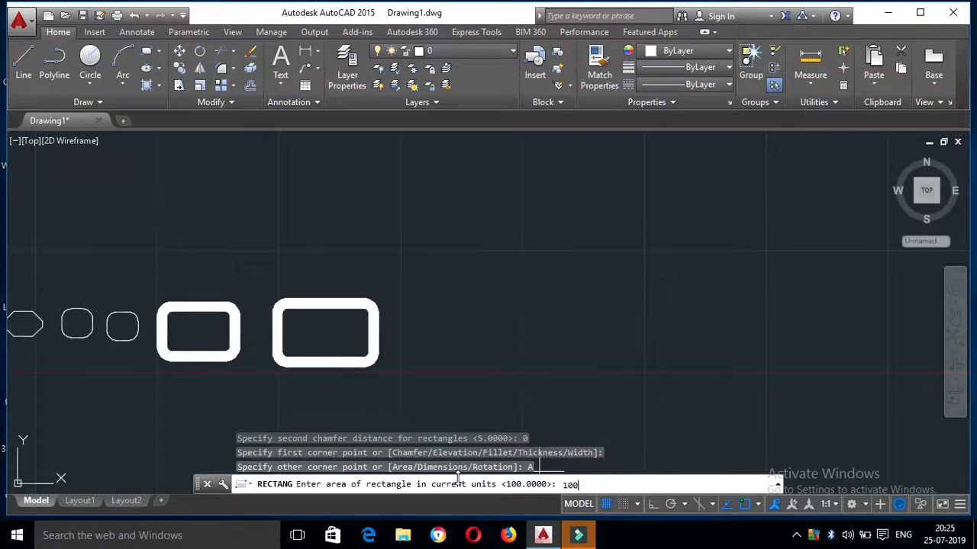
text(100)
key(Return)
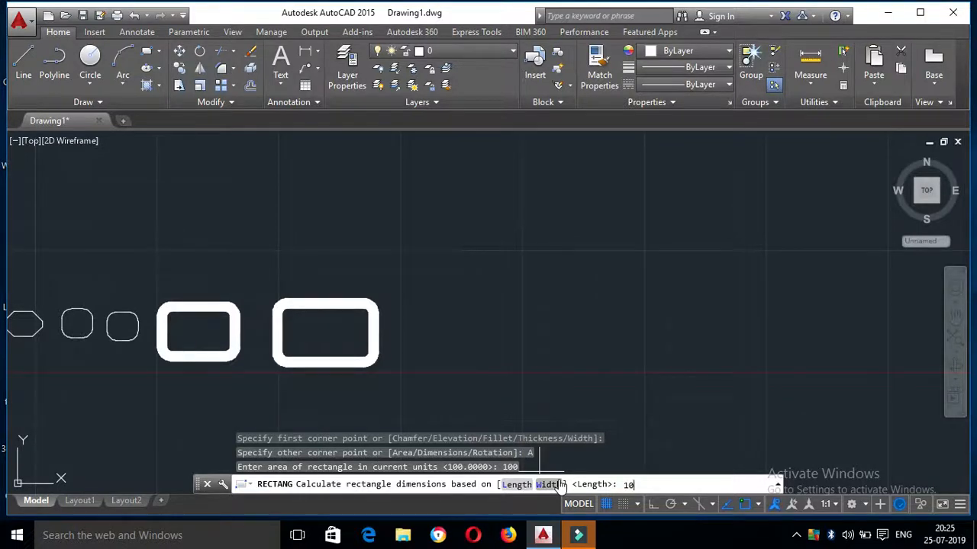
text(10)
key(Return)
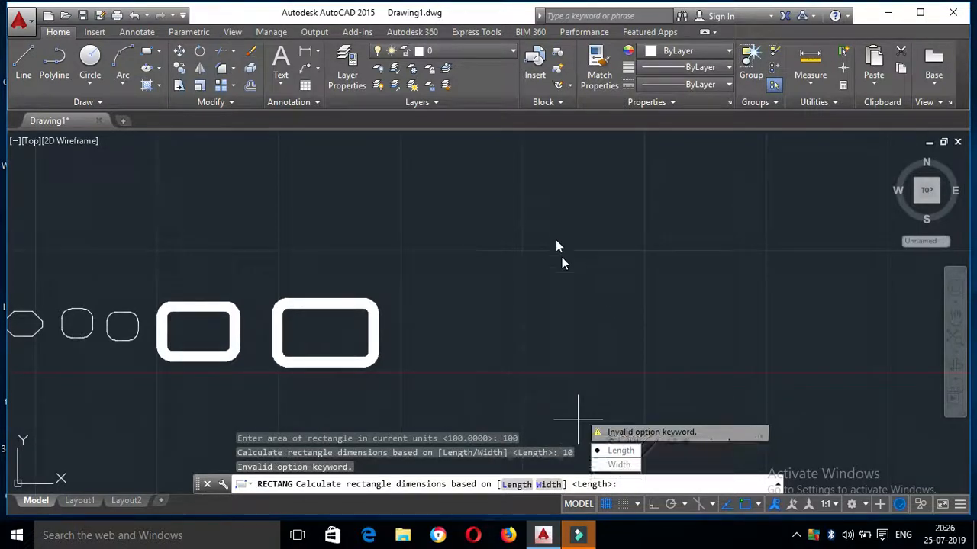
click(619, 466)
click(469, 209)
click(589, 236)
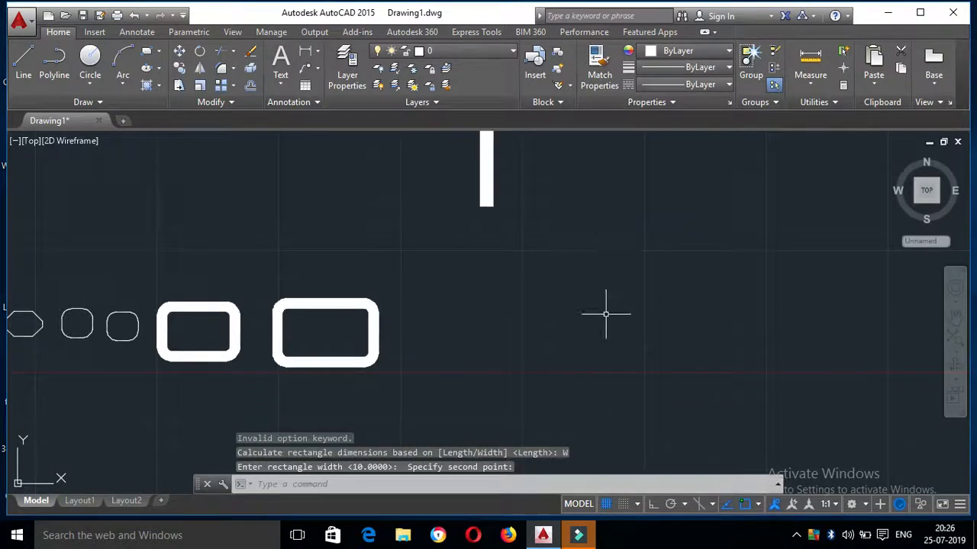
Erase the narrow rectangle just drawn by area
scroll(576, 353, down, 2)
click(435, 152)
click(549, 373)
key(Delete)
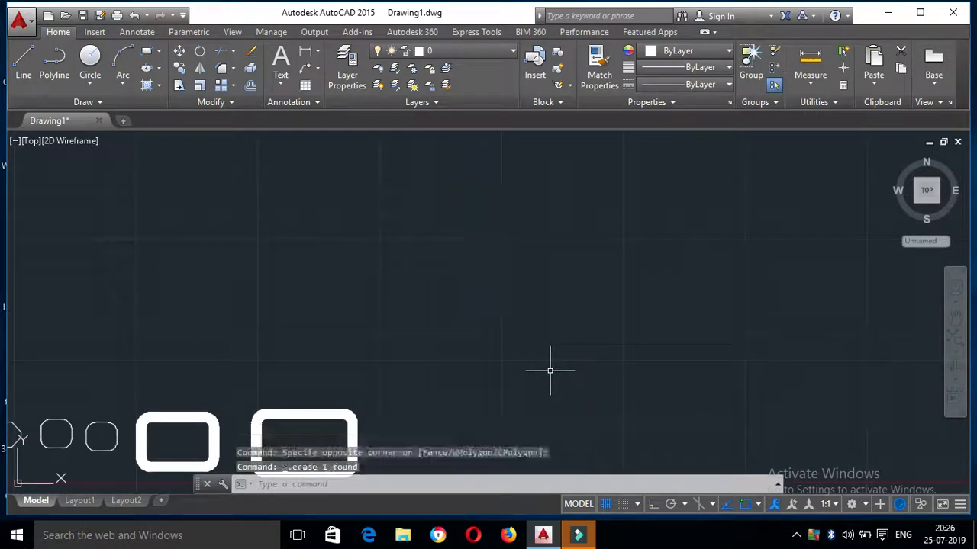
Start a new rectangle and reset both chamfer distances and the elevation to 0
click(148, 61)
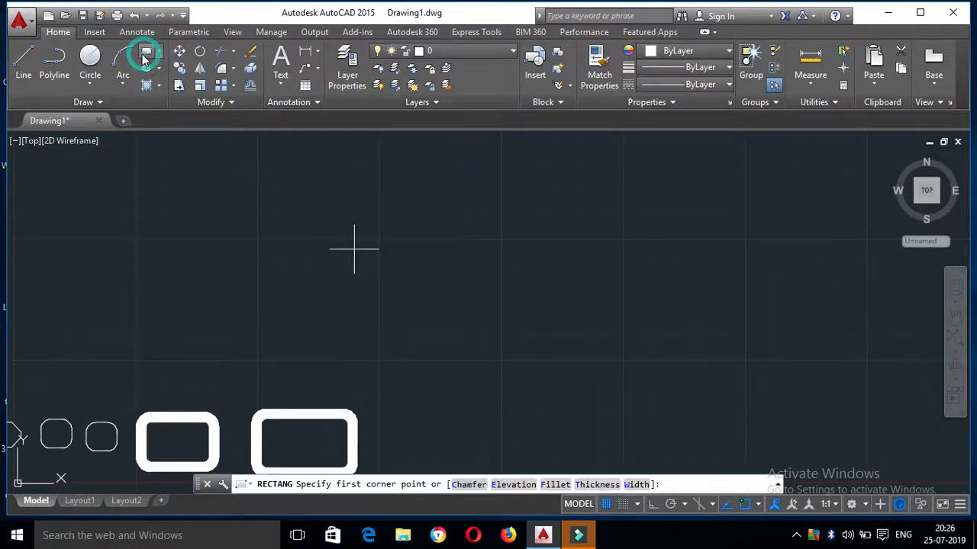
click(469, 484)
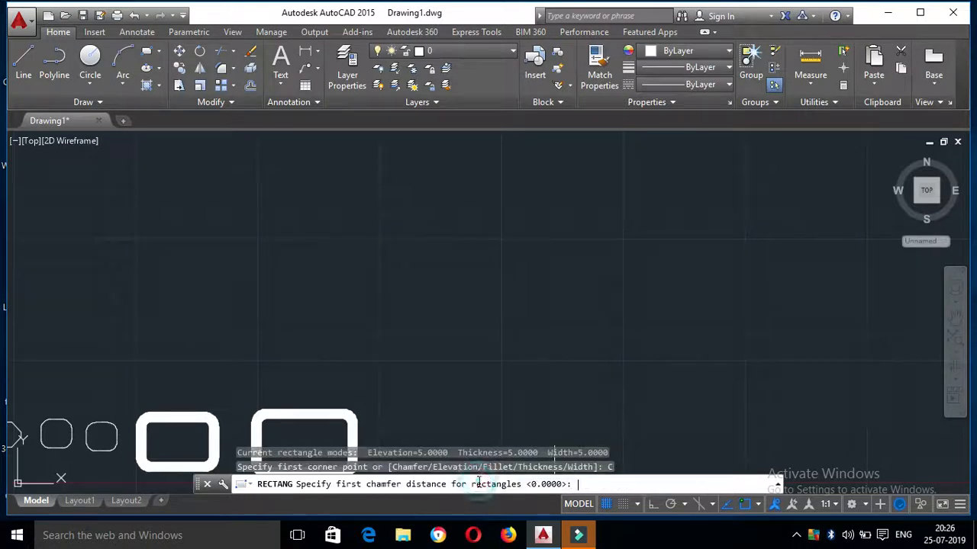
key(Return)
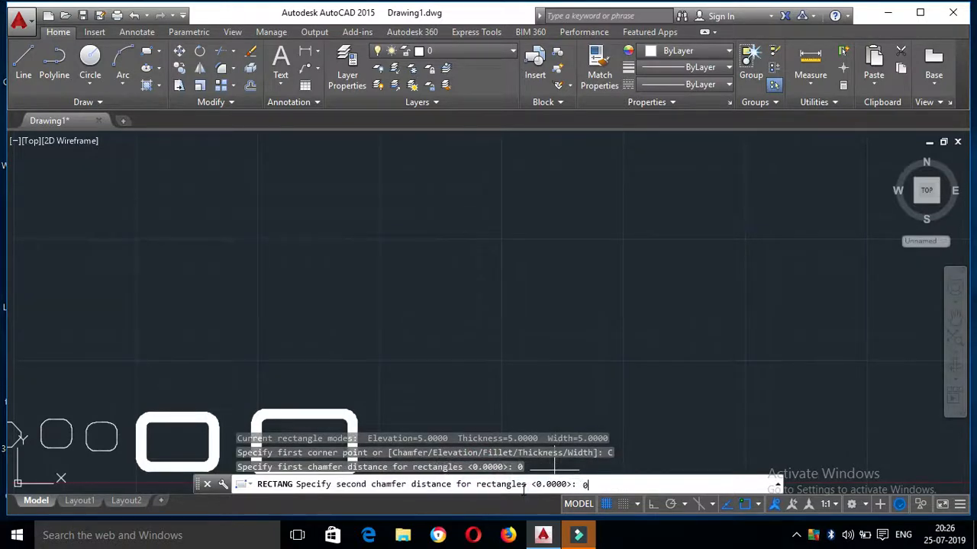
text(0)
key(Return)
click(513, 485)
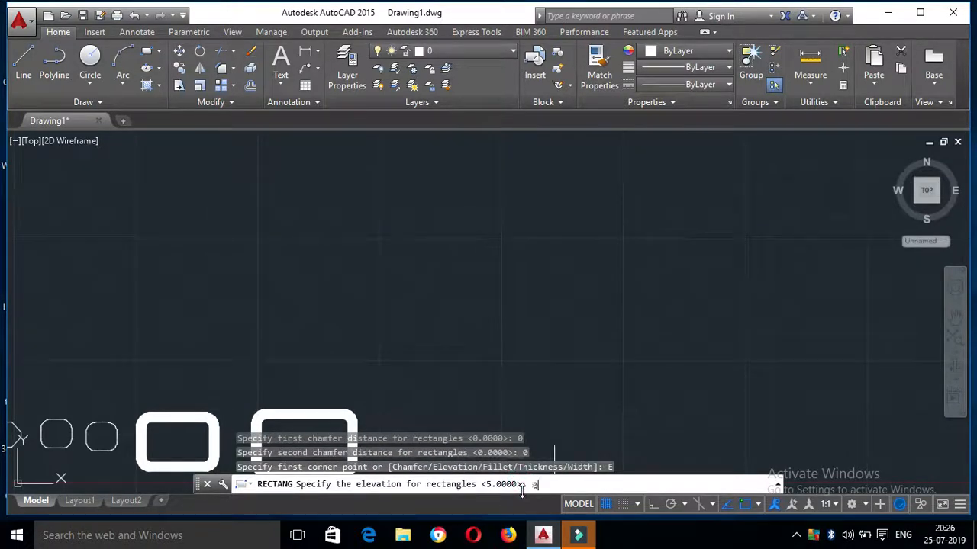
key(Return)
Reset the rectangle's fillet radius, thickness and line width to 0
click(552, 485)
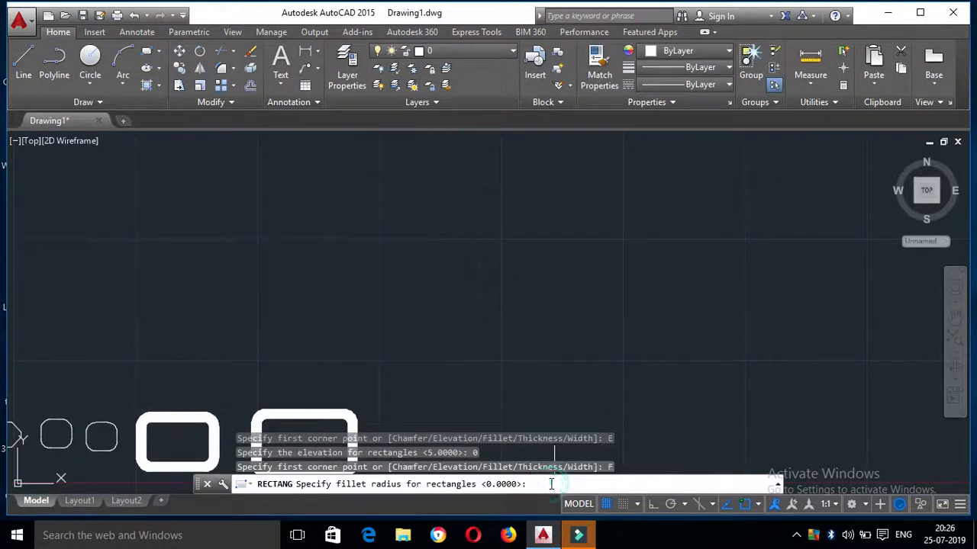
text(0)
key(Return)
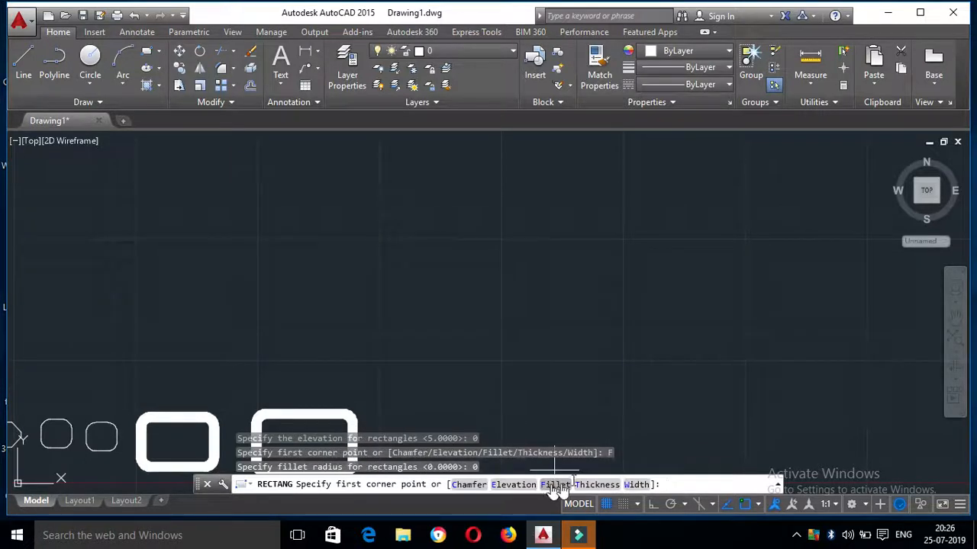
click(602, 484)
text(0)
key(Return)
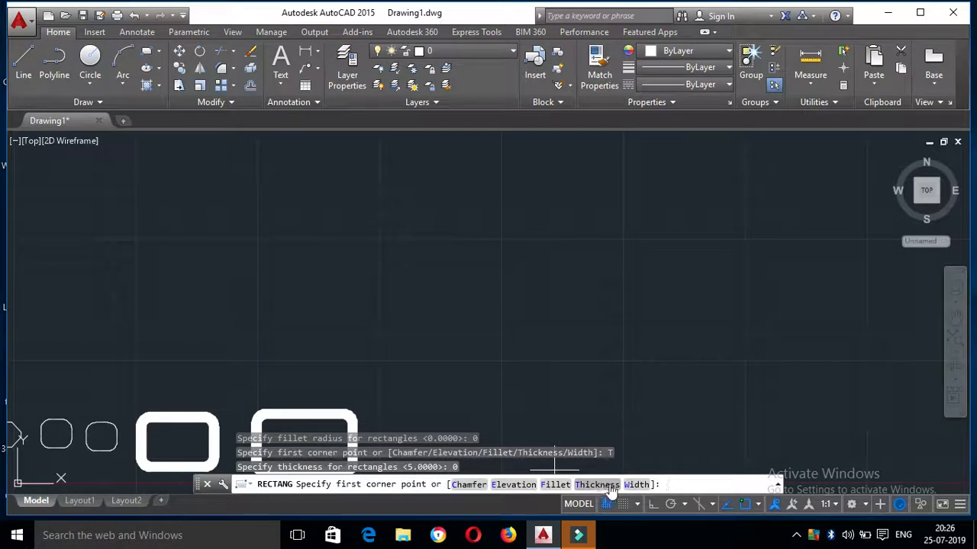
click(635, 485)
text(0)
key(Return)
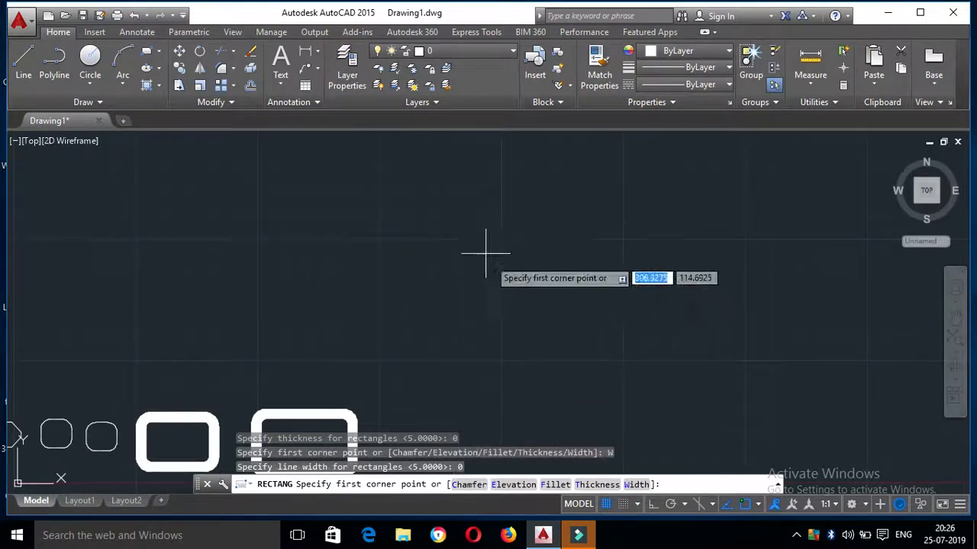
Draw a rectangle in the empty space above the thick-lined rectangles, defined by an area of 100 and a length of 10
click(470, 171)
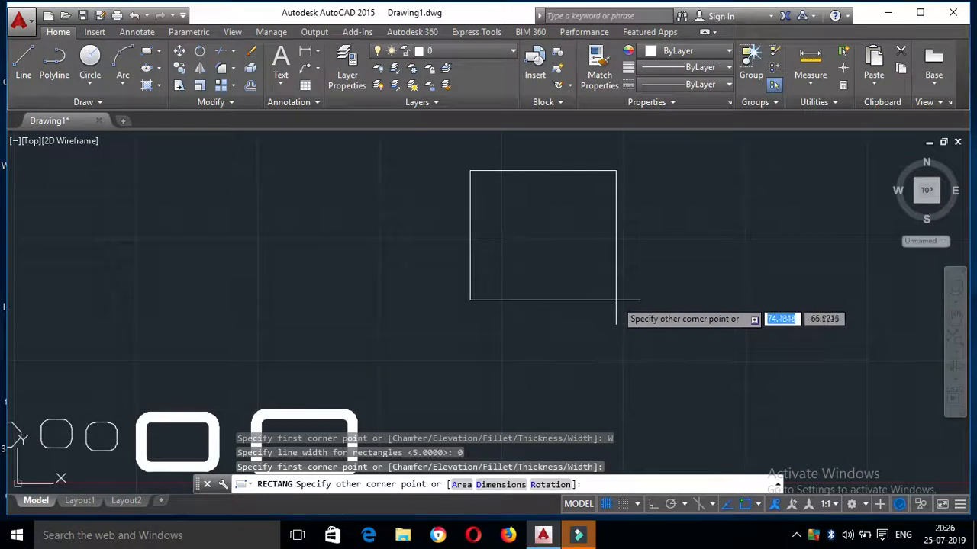
click(461, 486)
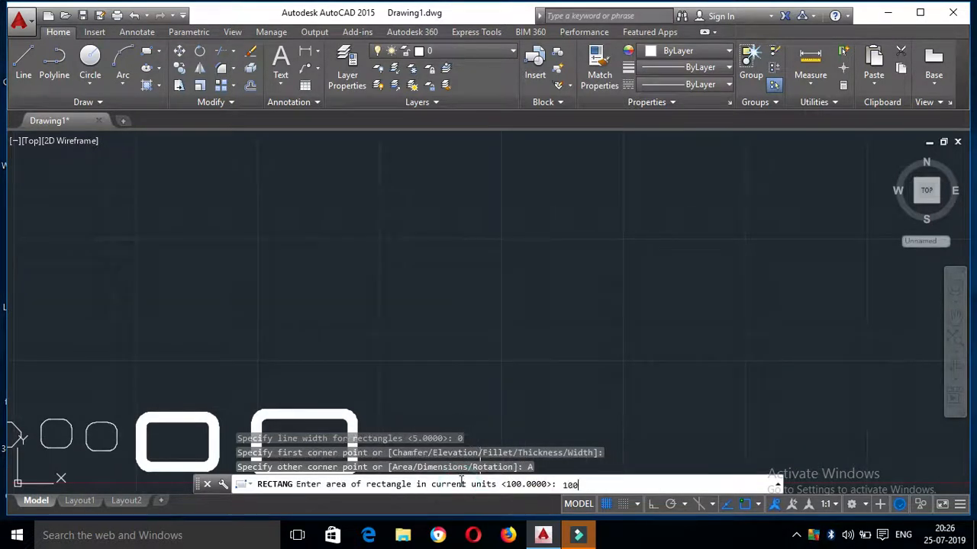
text(100)
key(Return)
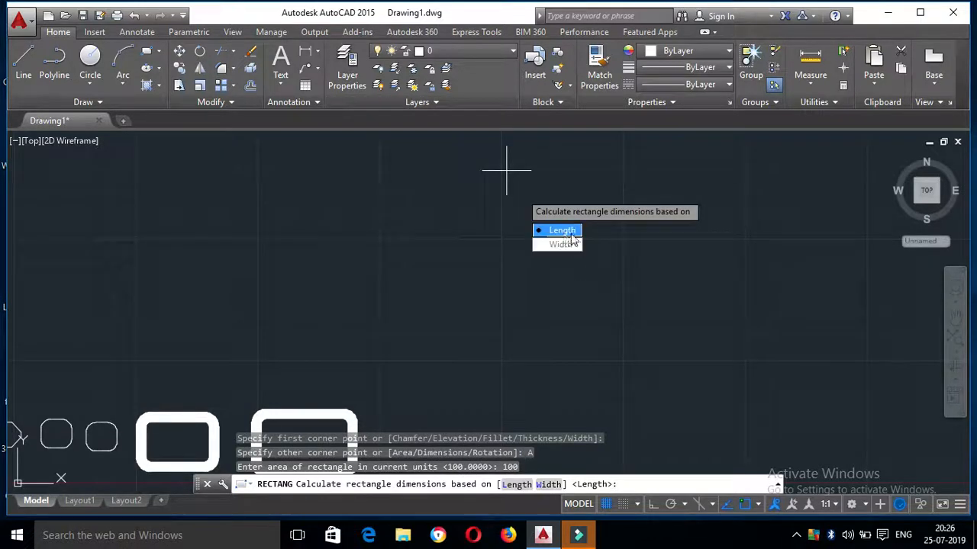
click(570, 230)
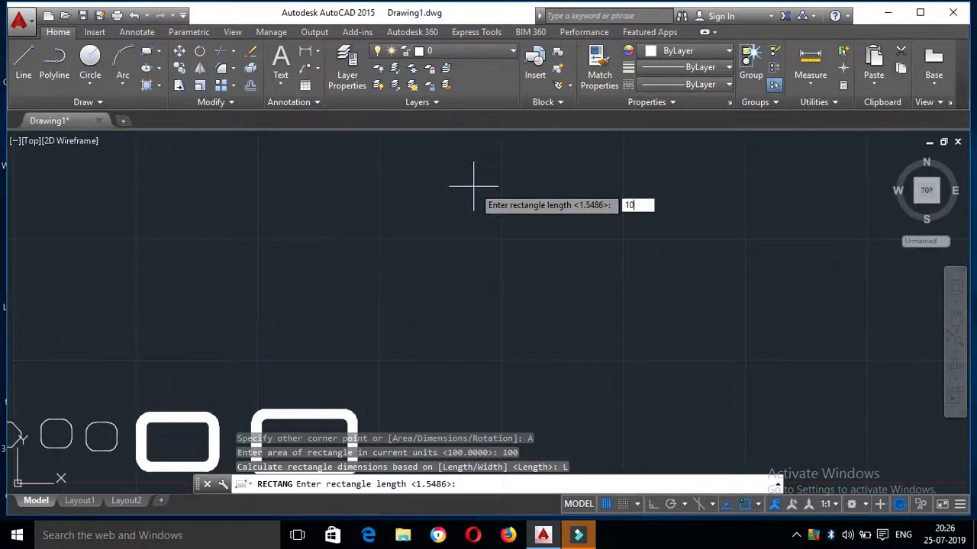
key(Return)
scroll(478, 160, up, 3)
middle_drag(478, 160, 456, 271)
scroll(457, 267, up, 4)
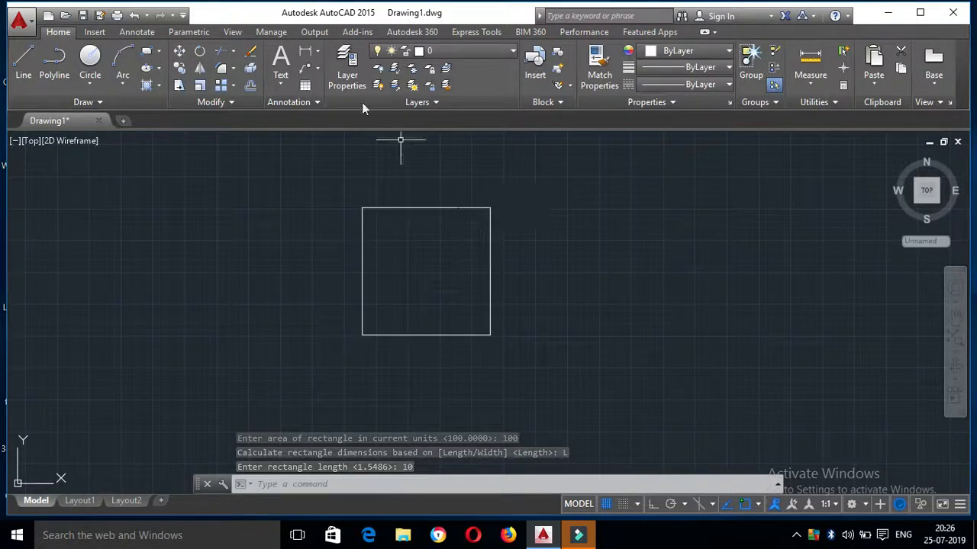
Add a linear dimension above the top edge of the new square
click(305, 51)
click(361, 207)
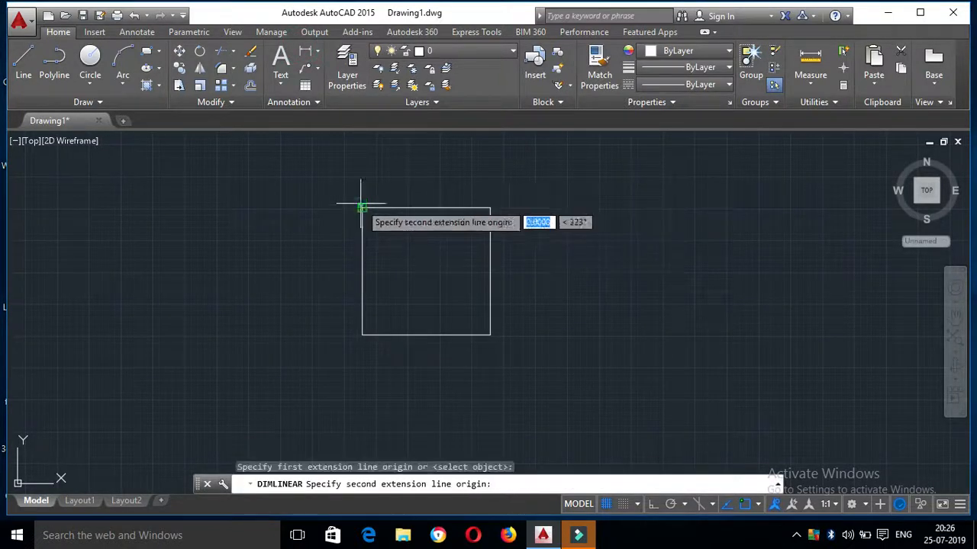
click(490, 207)
click(489, 190)
Add a vertical linear dimension outside the right edge of the same square
scroll(456, 183, up, 5)
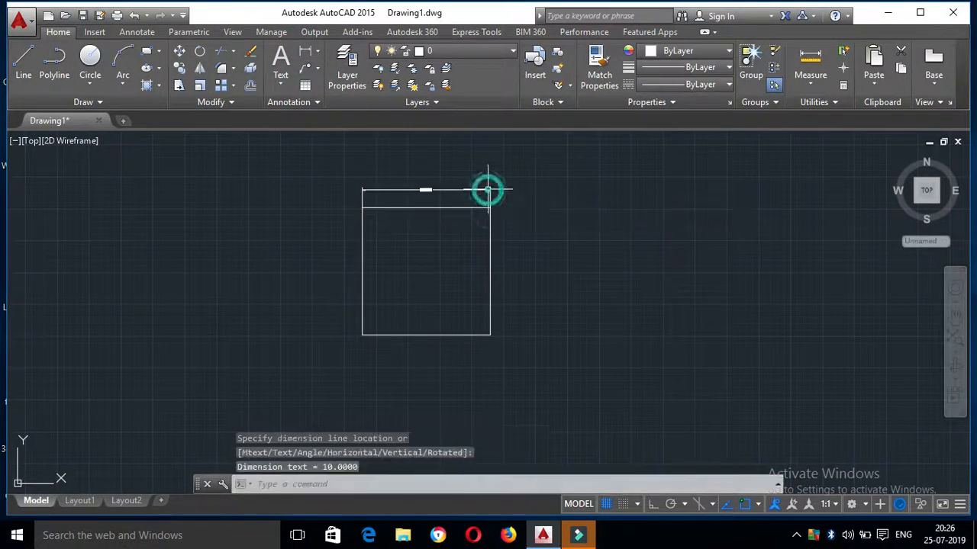
click(311, 52)
scroll(446, 215, down, 4)
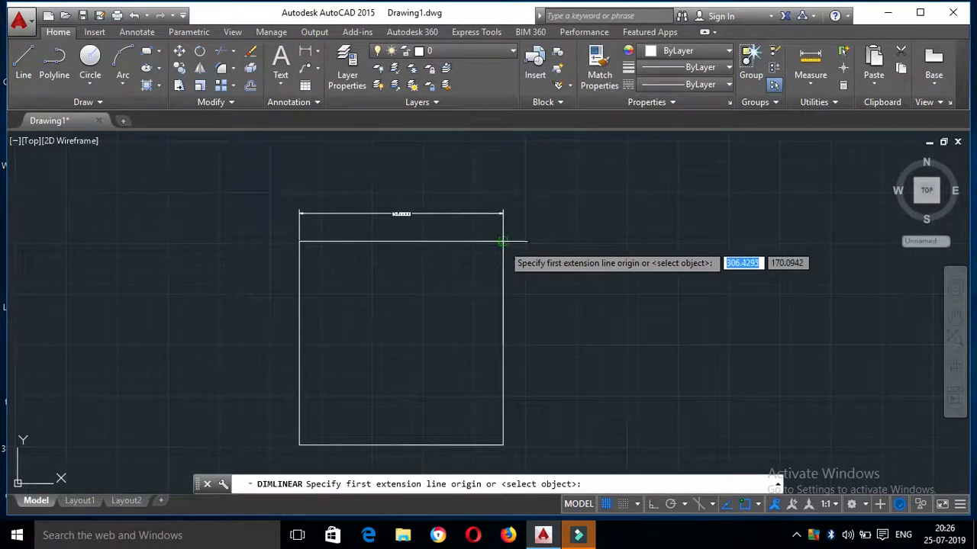
click(503, 241)
click(503, 445)
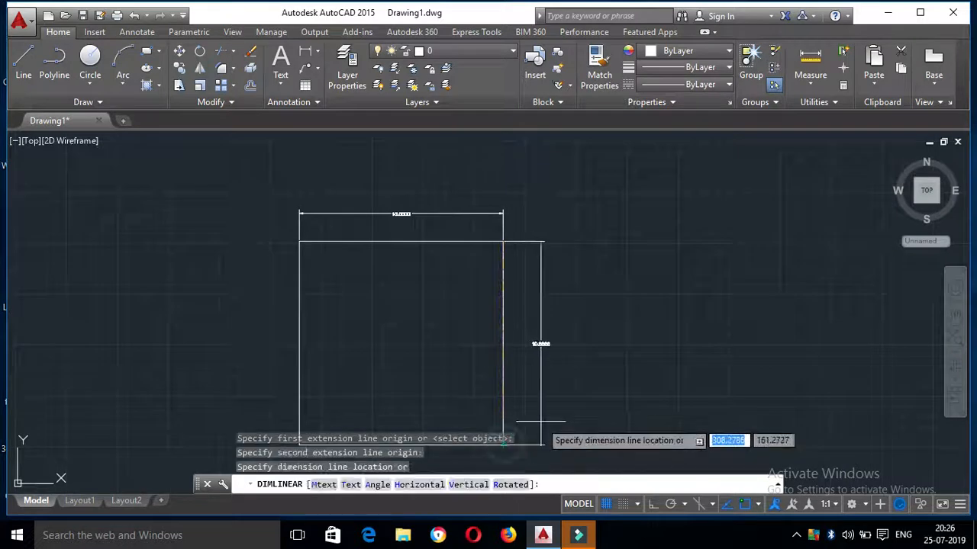
click(541, 420)
Draw a second rectangle to the right of the dimensioned square using the Dimensions option, with length 10 and width 10
middle_drag(553, 371, 547, 330)
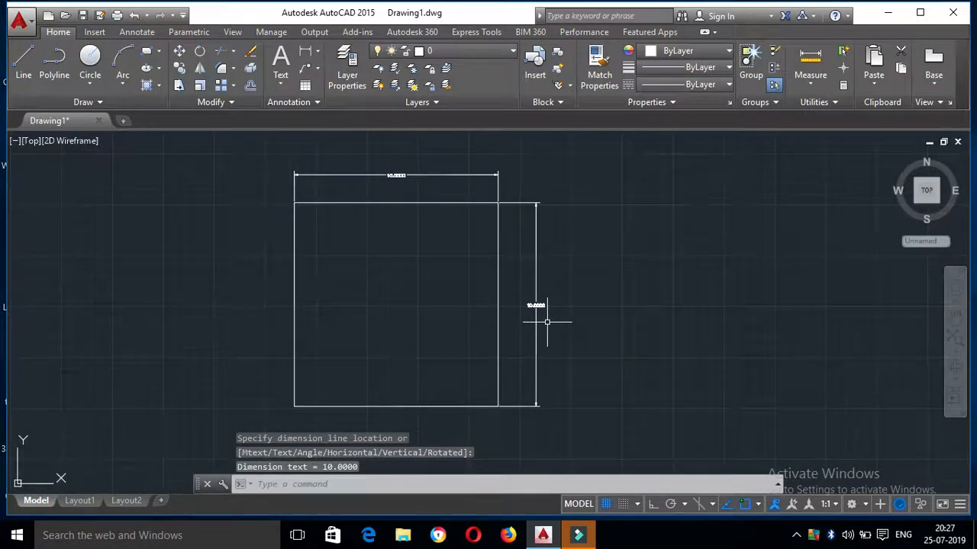
scroll(547, 322, down, 1)
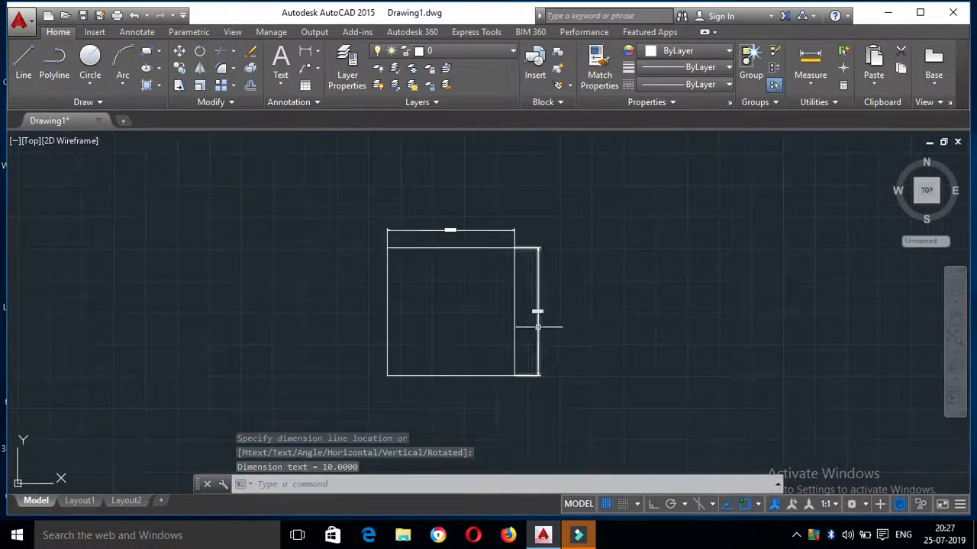
middle_drag(486, 316, 436, 293)
click(146, 51)
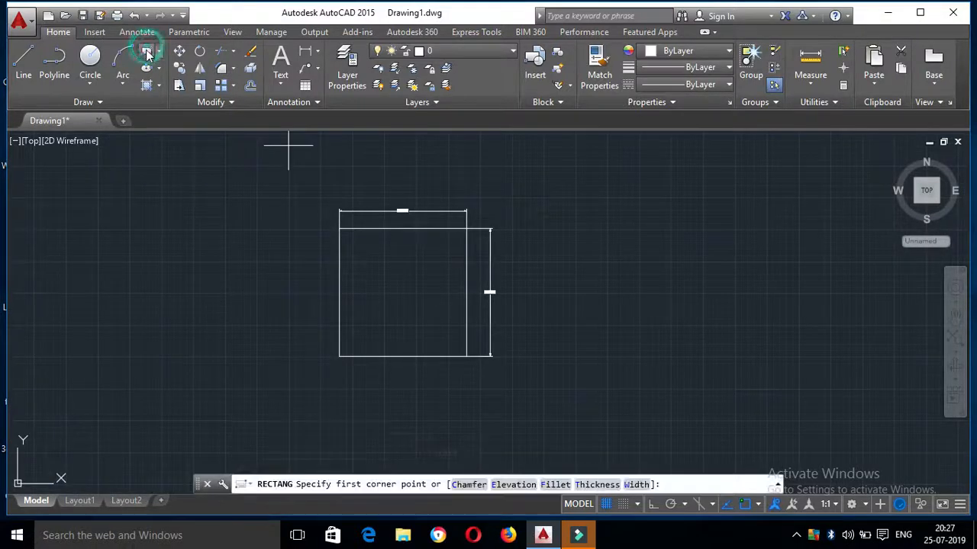
click(613, 175)
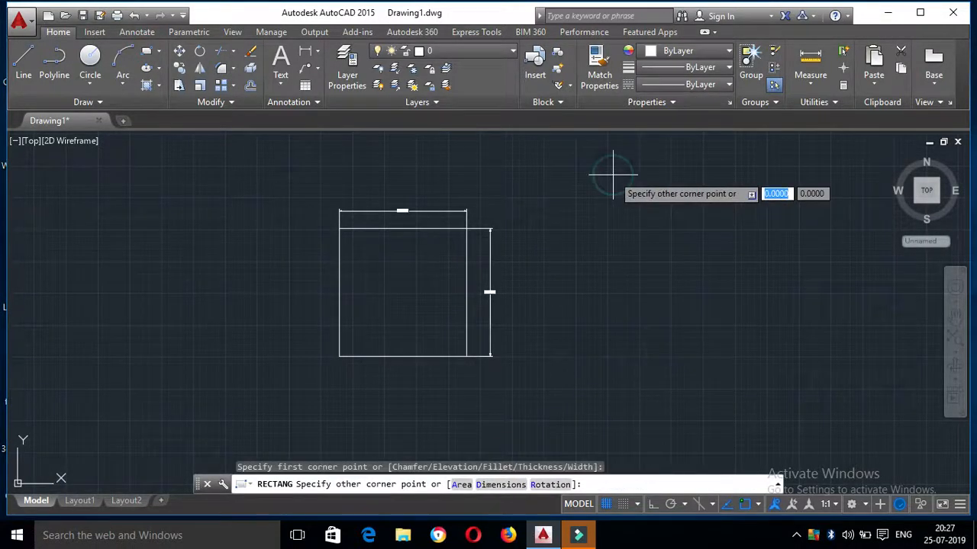
click(503, 484)
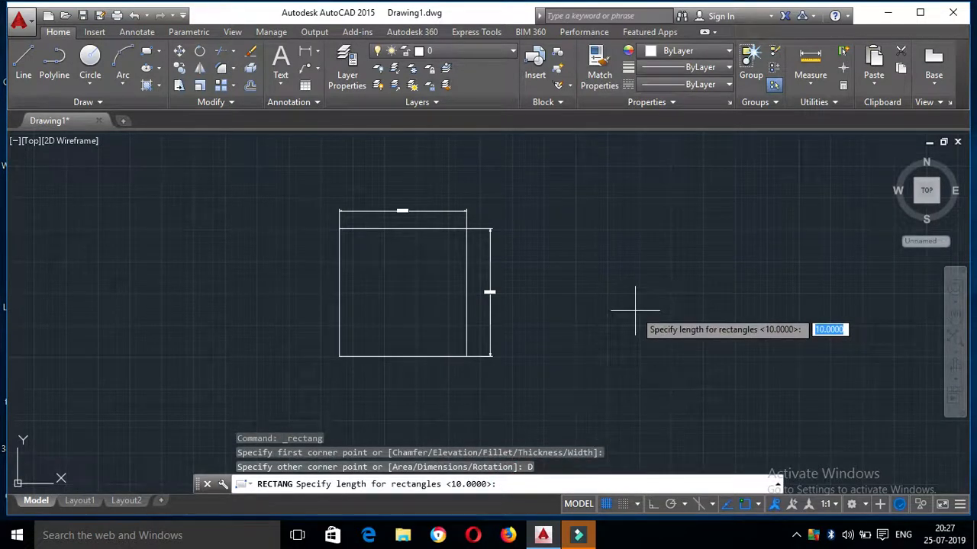
text(10)
key(Return)
text(10)
key(Return)
click(689, 299)
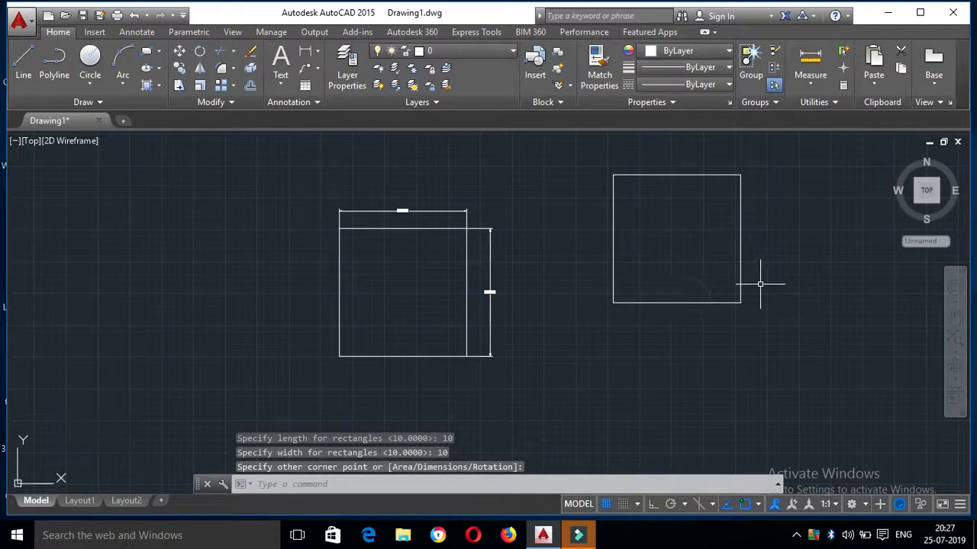
Draw a tilted rectangle below the undimensioned square using the Rotation option, picking the angle and the opposite corner freehand
middle_drag(759, 283, 649, 257)
click(153, 54)
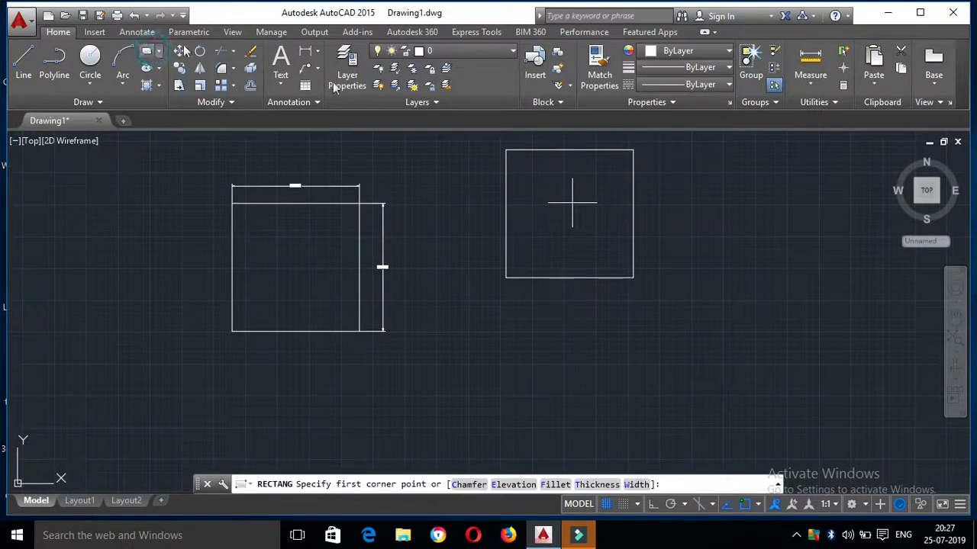
click(524, 326)
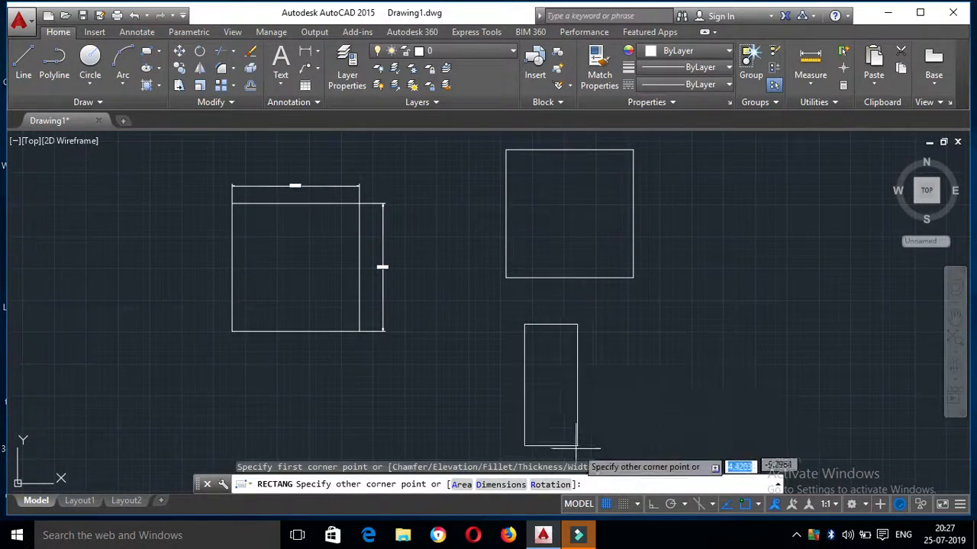
click(550, 485)
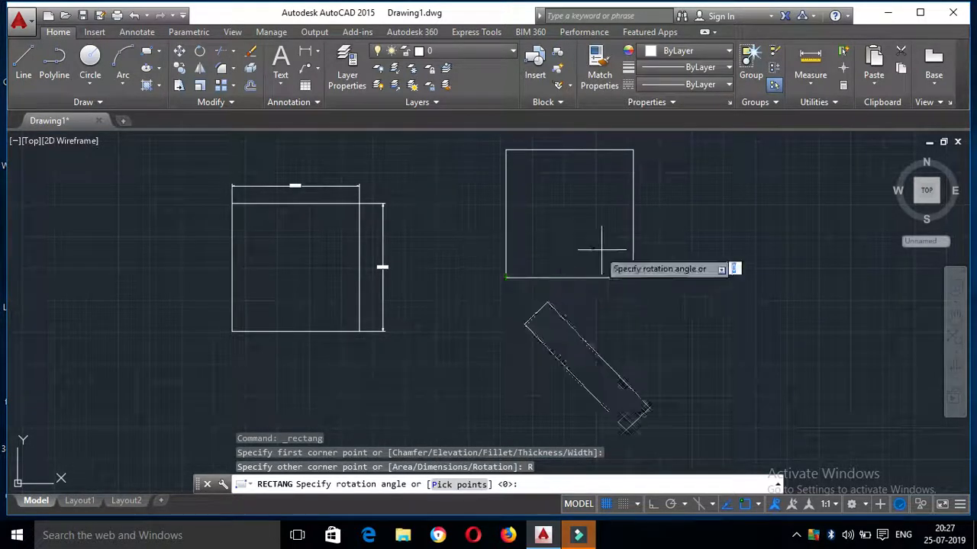
click(627, 296)
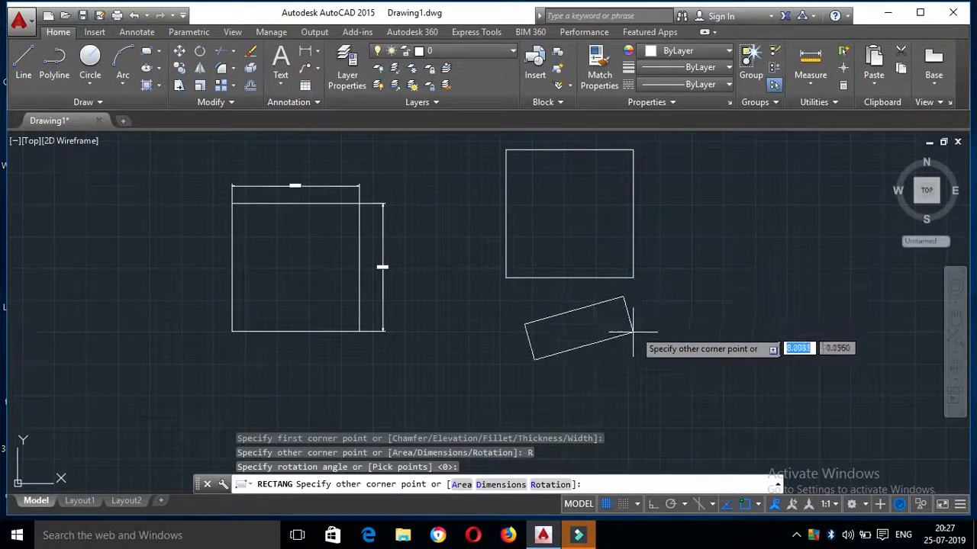
click(719, 420)
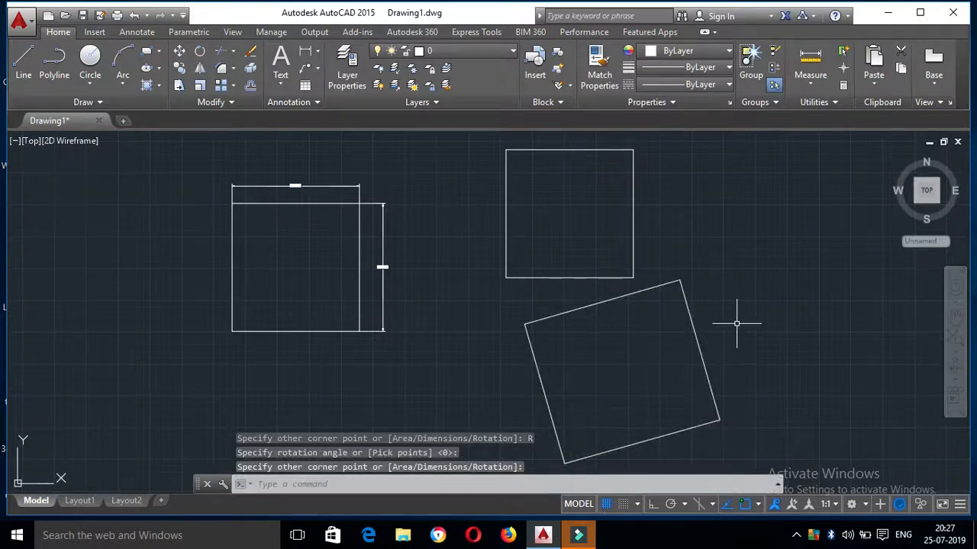
Draw a 4-sided polygon in the empty space to the right of the rectangles, inscribed in a circle of radius 5
middle_drag(737, 322, 660, 298)
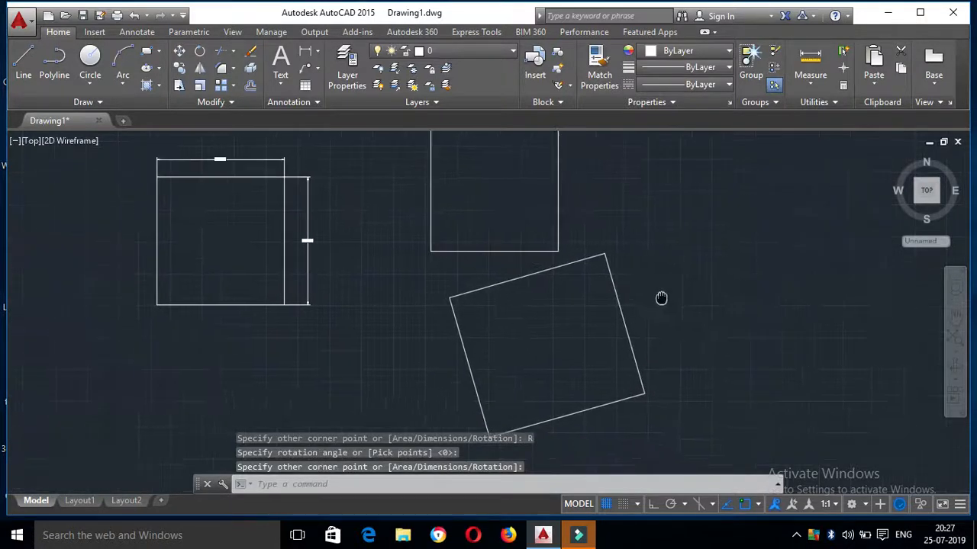
click(158, 51)
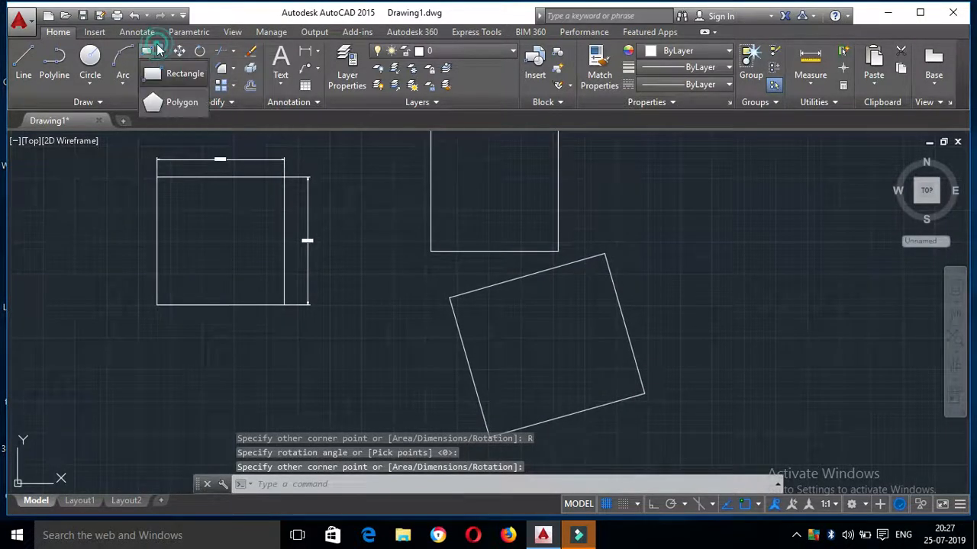
click(199, 107)
mouse_move(640, 257)
middle_down()
mouse_move(535, 278)
mouse_move(297, 351)
middle_up()
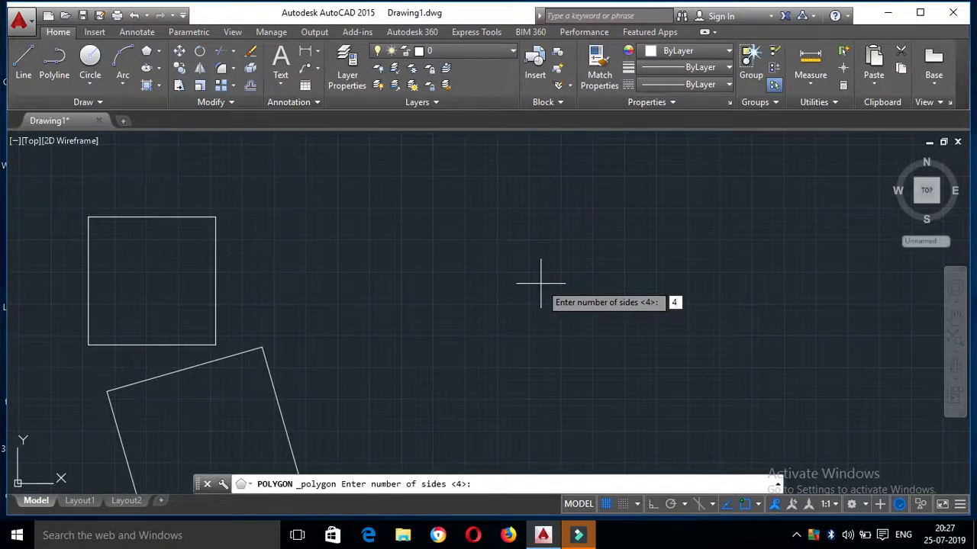
key(Return)
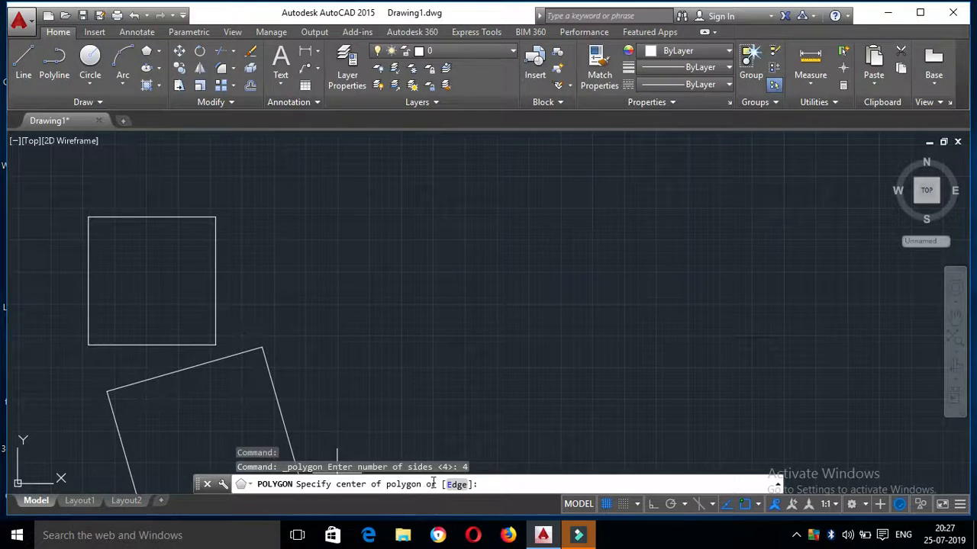
click(525, 247)
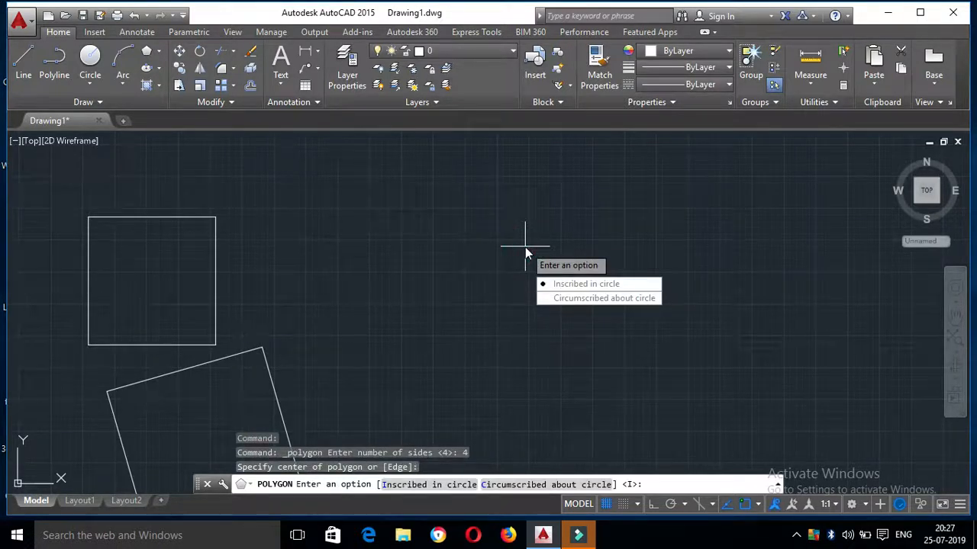
click(574, 299)
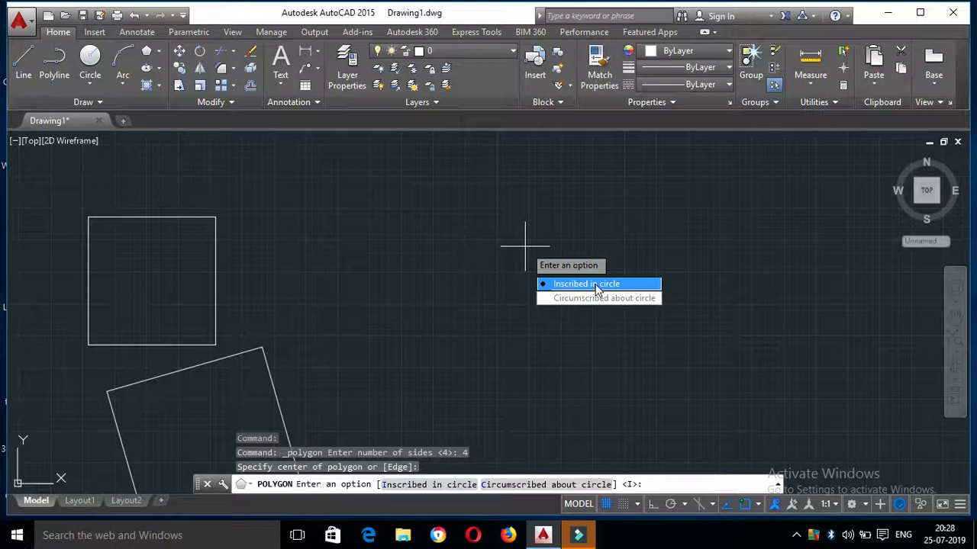
click(596, 288)
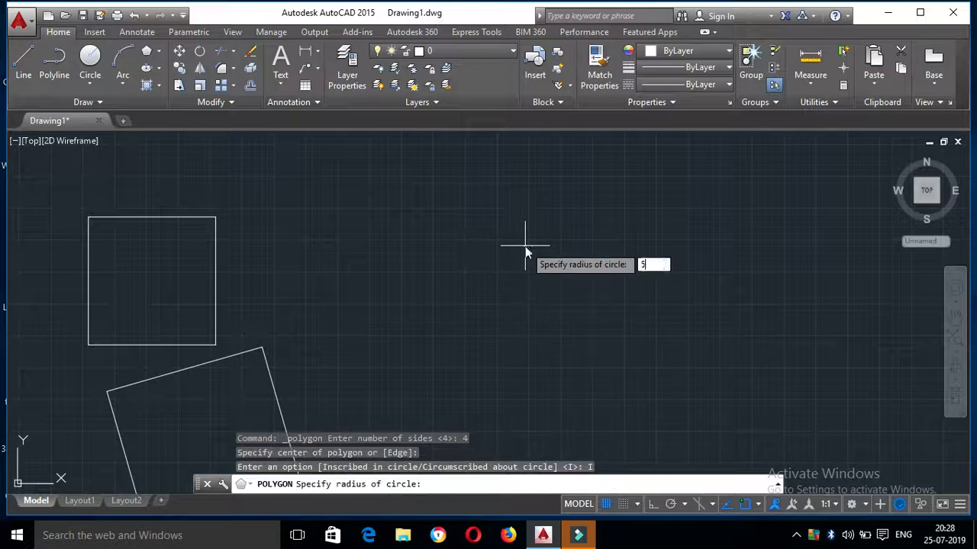
key(Return)
Draw another 4-sided polygon to the right of the inscribed one, circumscribed about a circle of radius 5
middle_drag(599, 221, 450, 254)
scroll(470, 263, up, 2)
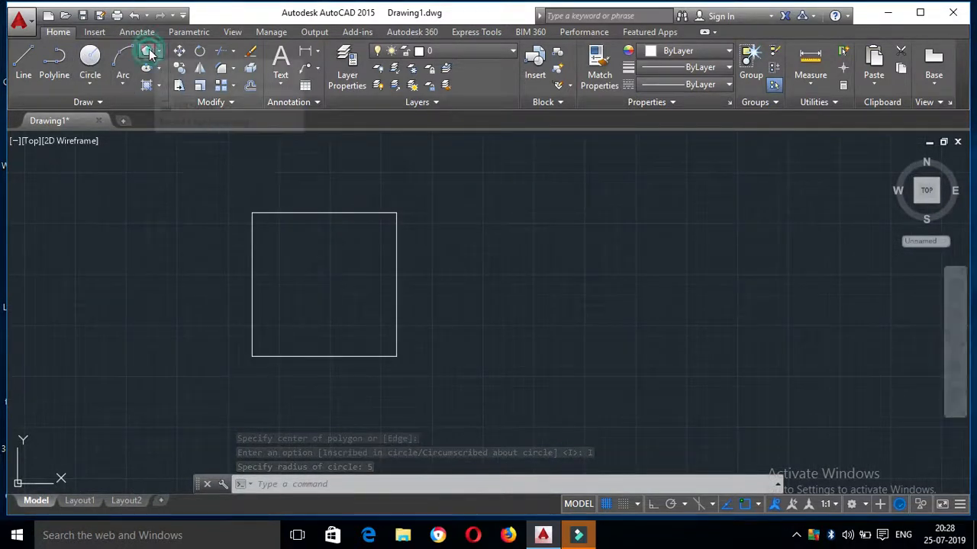
click(150, 50)
click(485, 481)
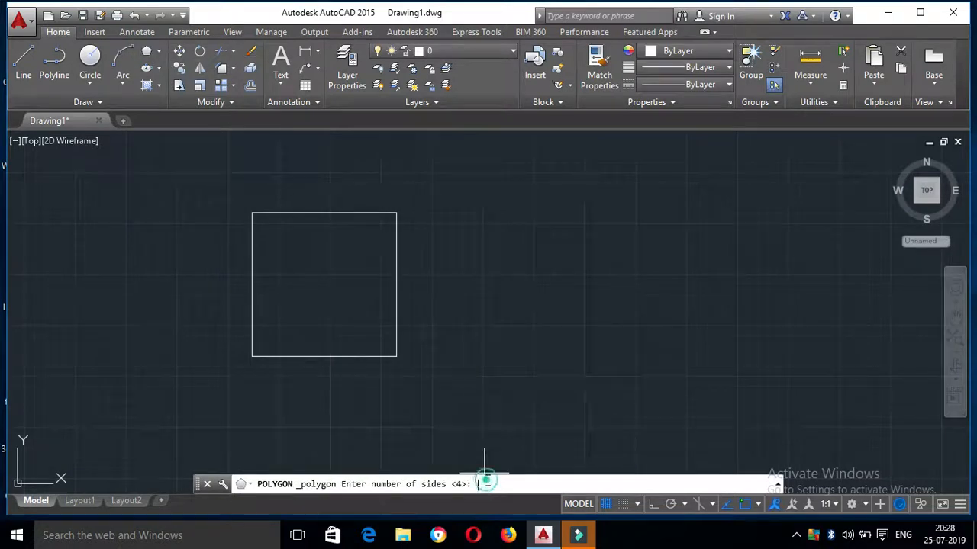
text(4)
key(Return)
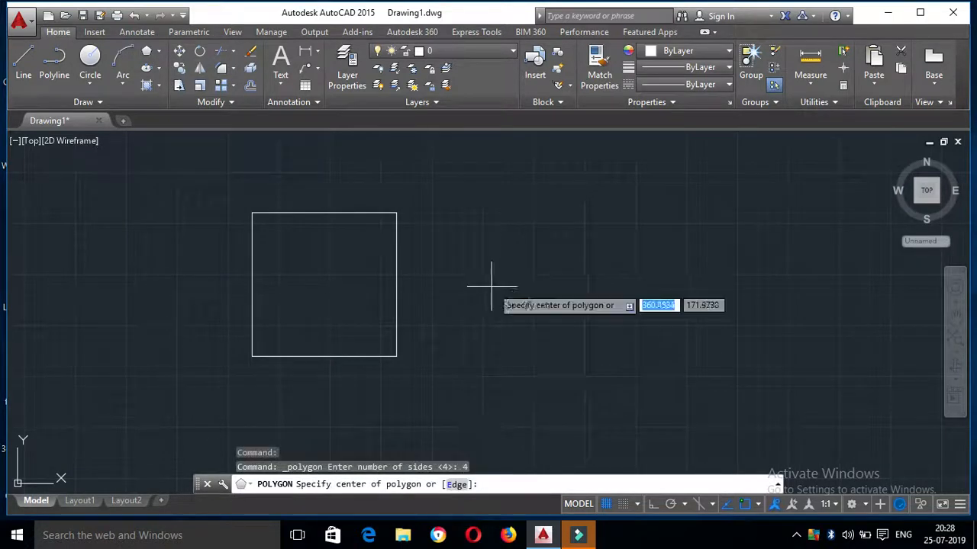
click(592, 289)
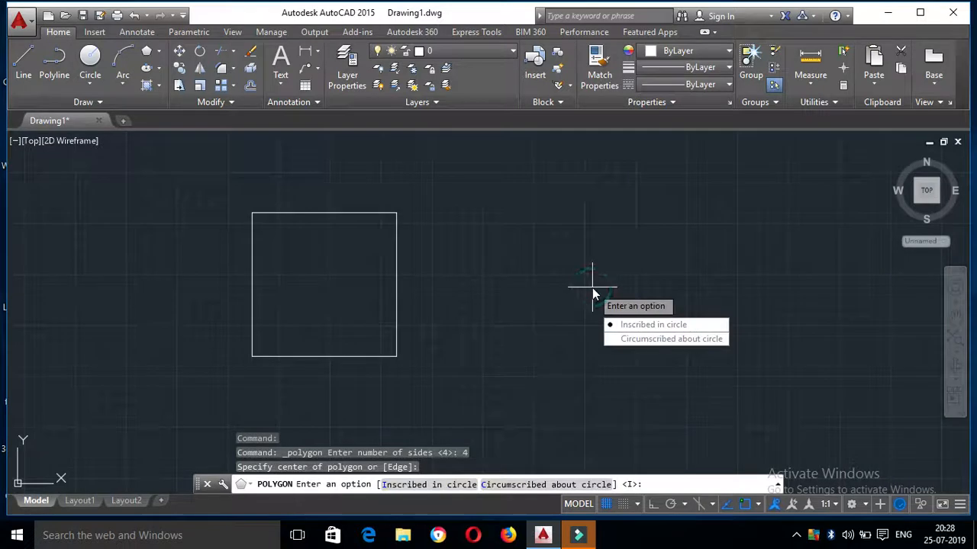
click(627, 339)
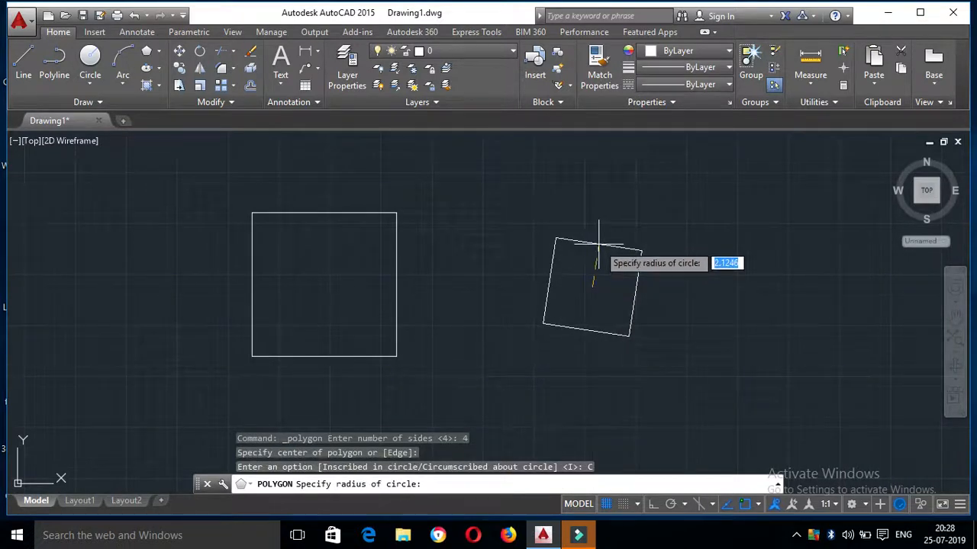
key(Return)
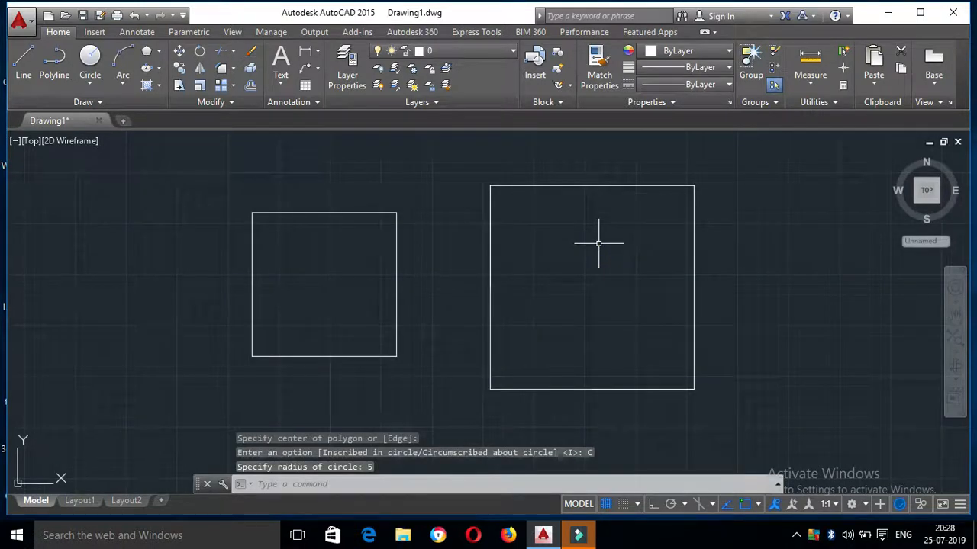
scroll(598, 244, down, 4)
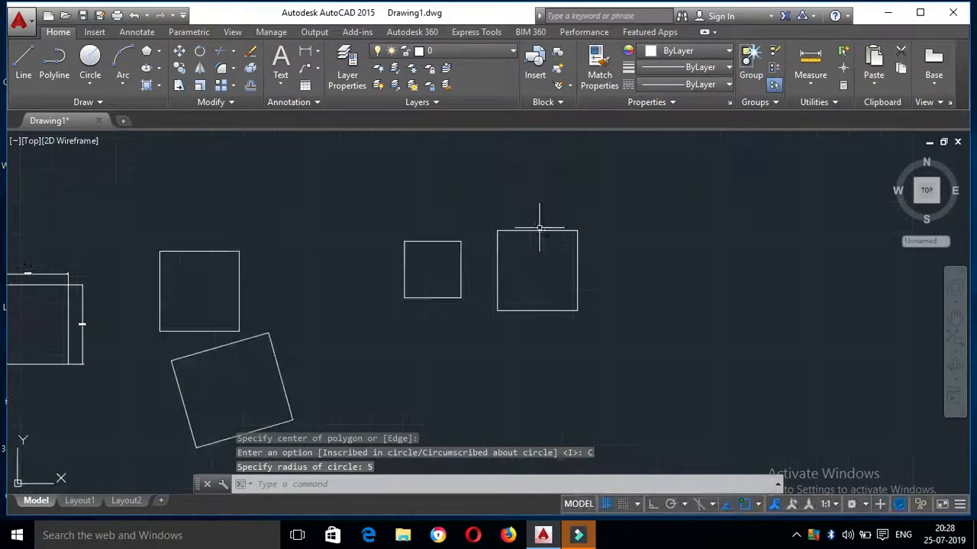
scroll(551, 248, up, 2)
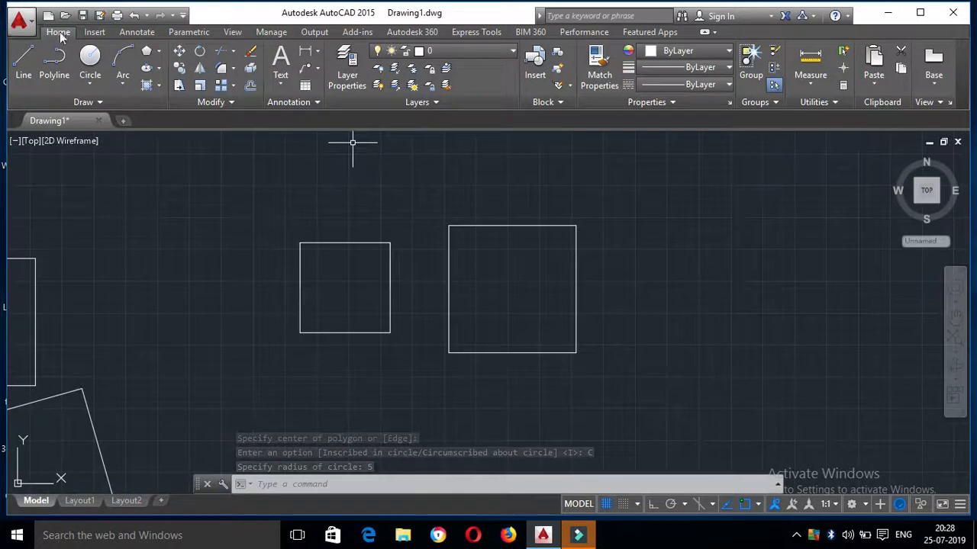
click(90, 65)
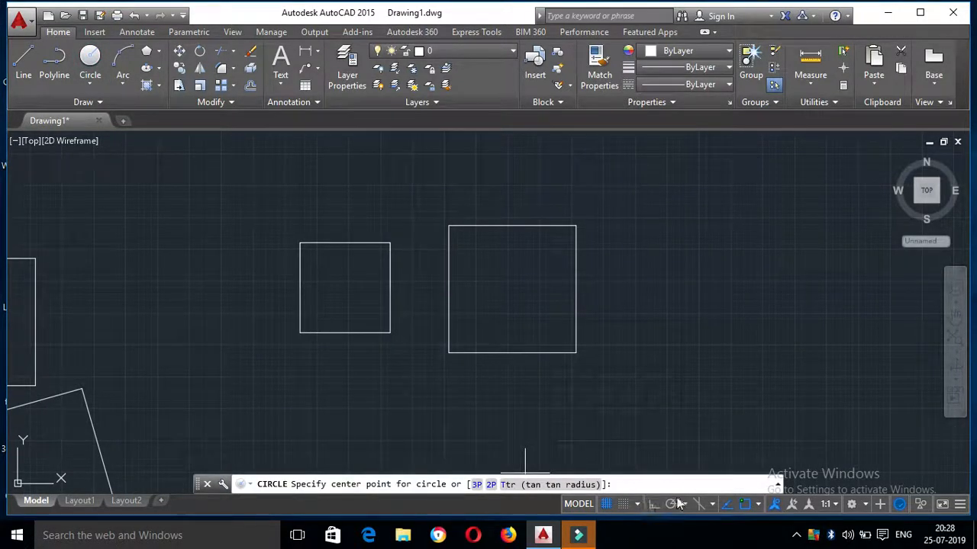
click(758, 504)
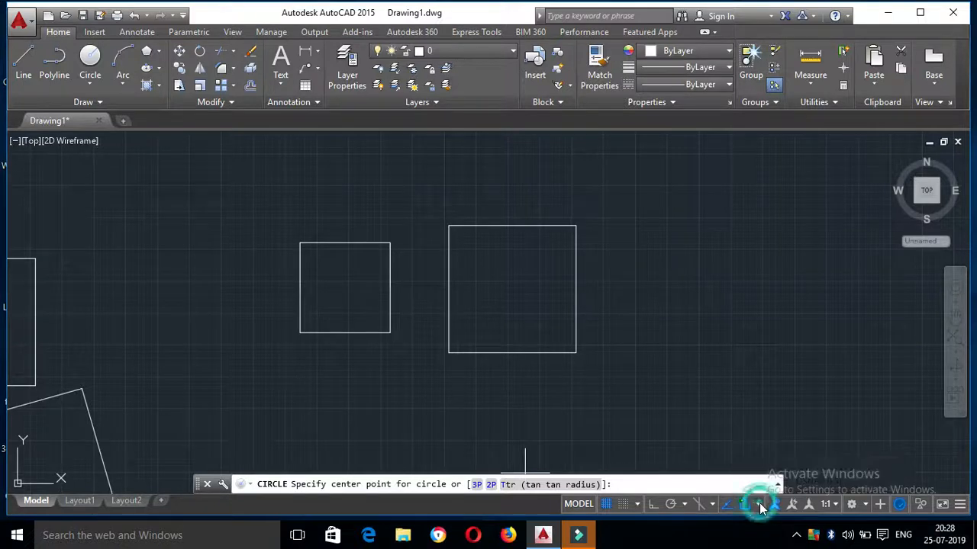
click(759, 507)
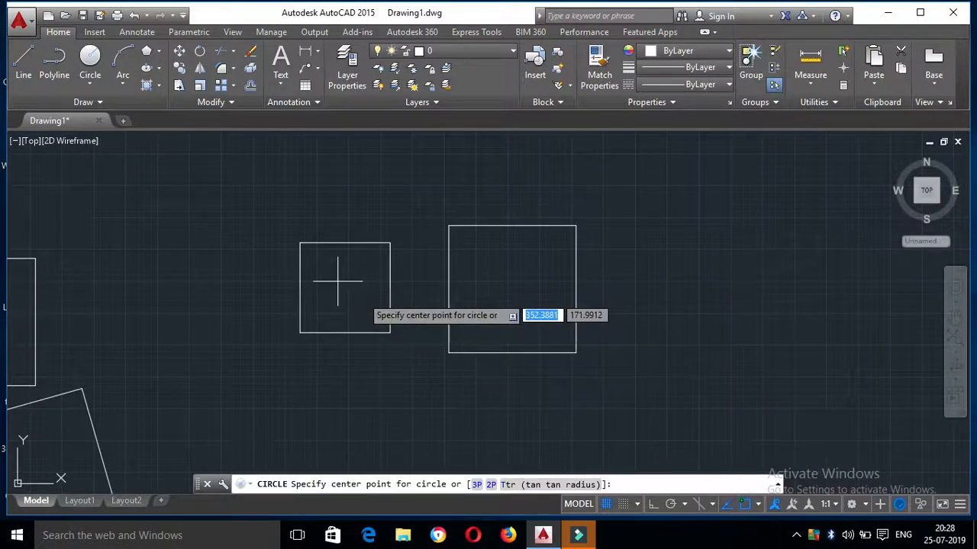
scroll(313, 286, up, 2)
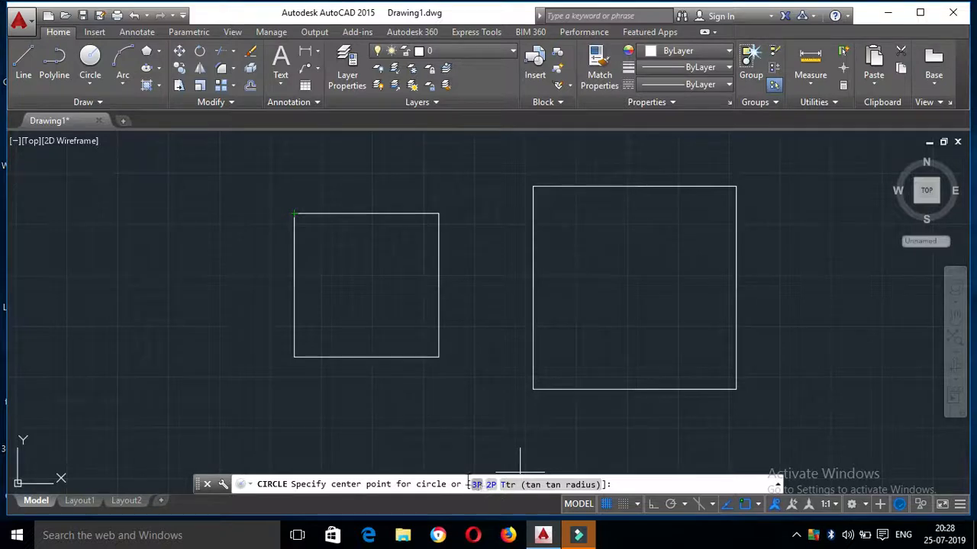
click(87, 86)
click(108, 107)
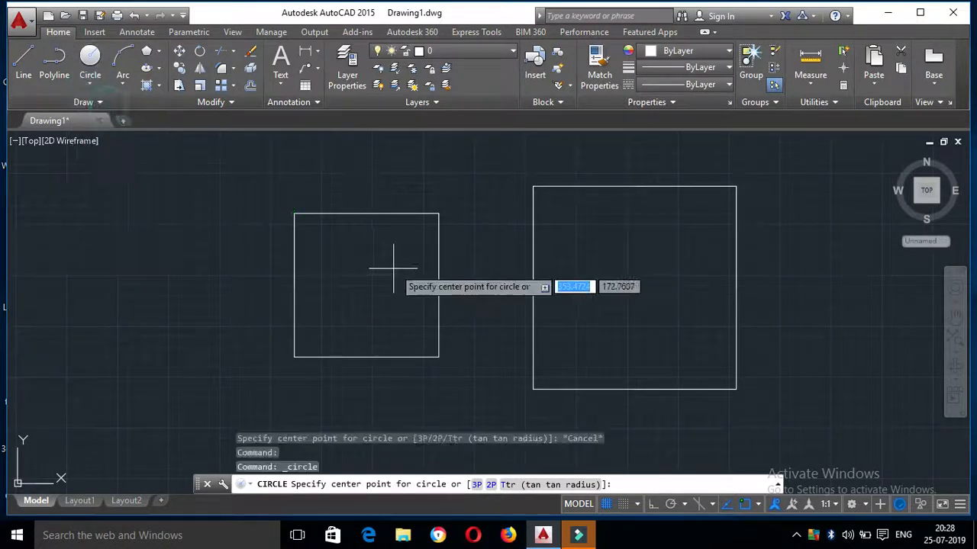
click(360, 284)
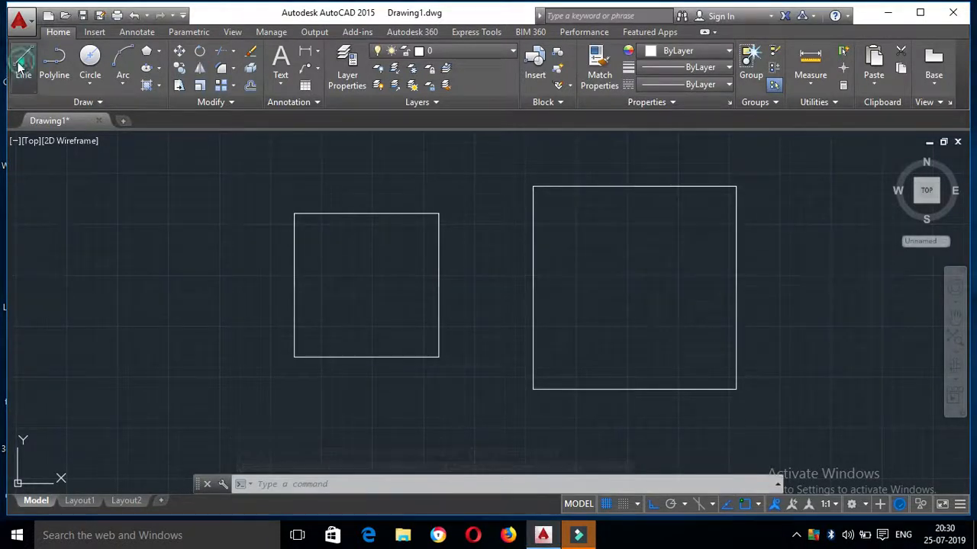
Draw a horizontal and a vertical line across the smaller square, joining the midpoints of its opposite sides
click(24, 62)
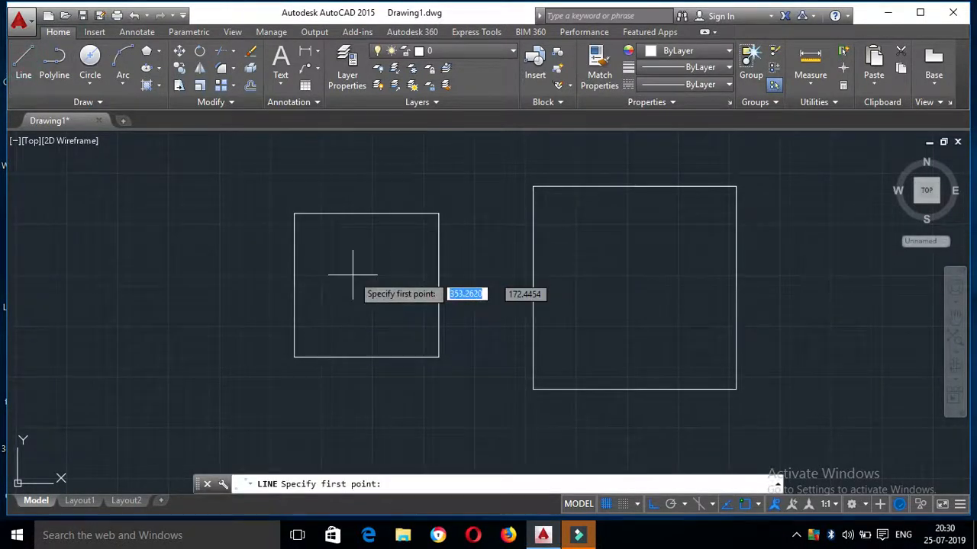
click(294, 285)
click(439, 289)
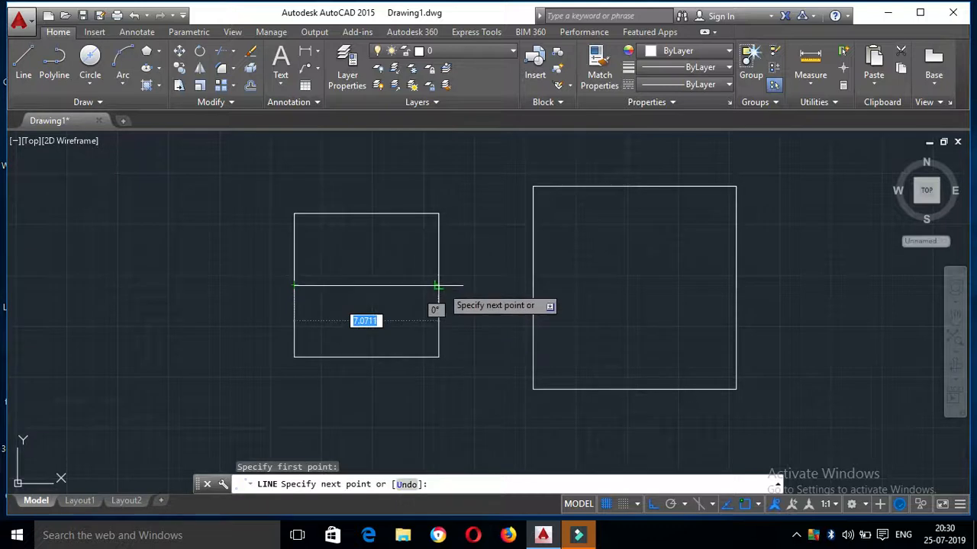
click(26, 52)
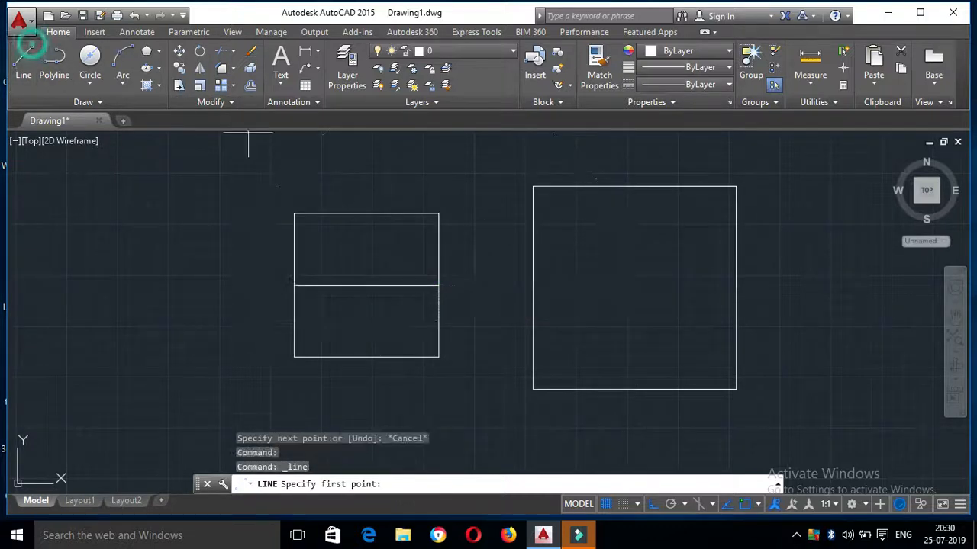
click(366, 214)
click(366, 357)
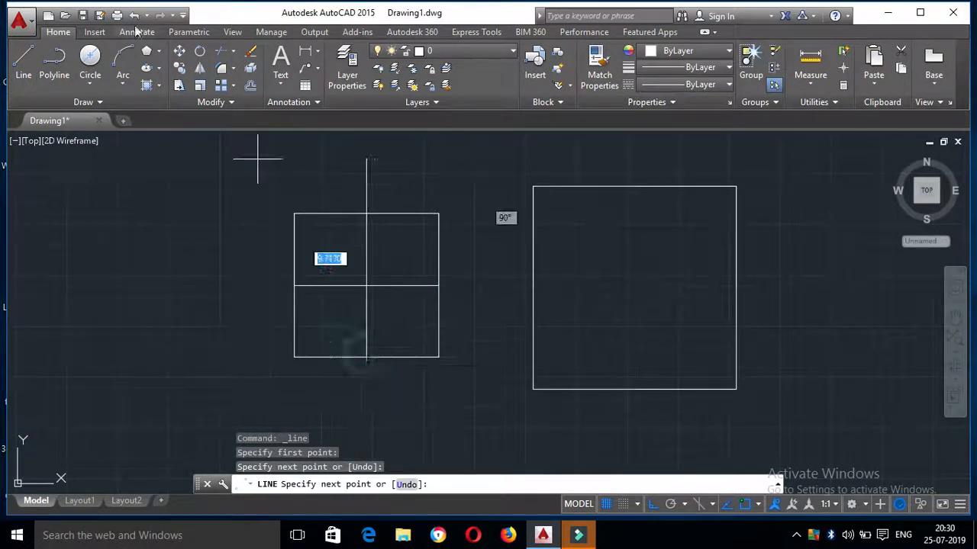
Draw a circle of diameter 10 centred on the crossing of the smaller square's midlines
click(90, 59)
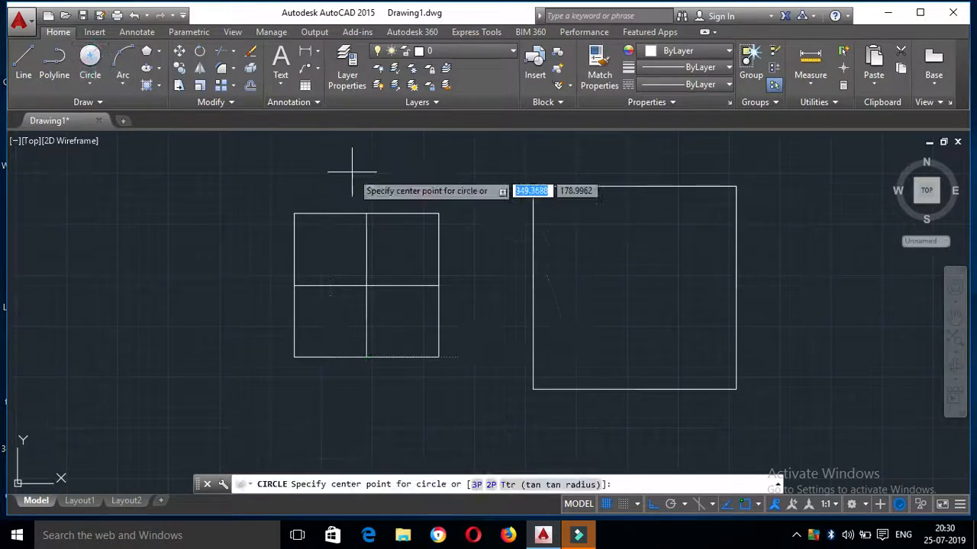
click(366, 286)
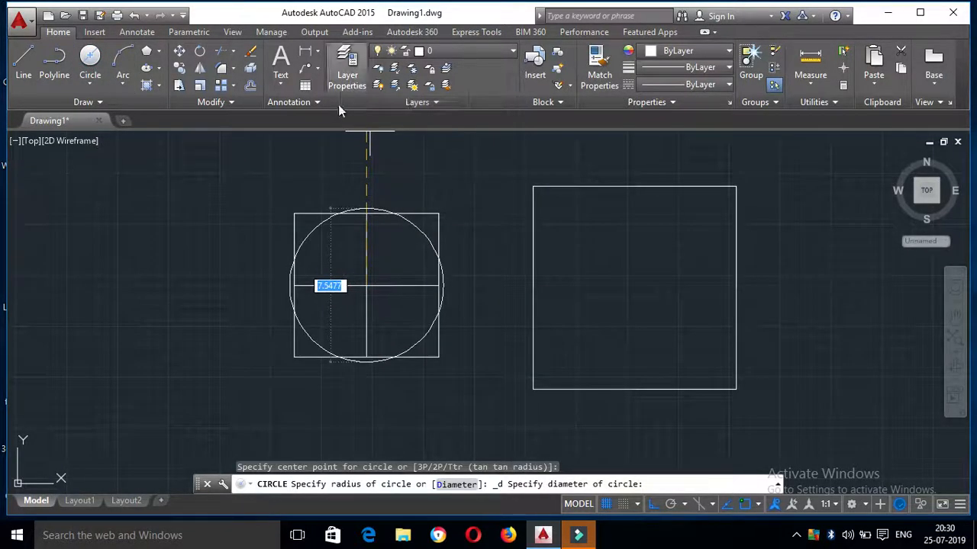
text(10)
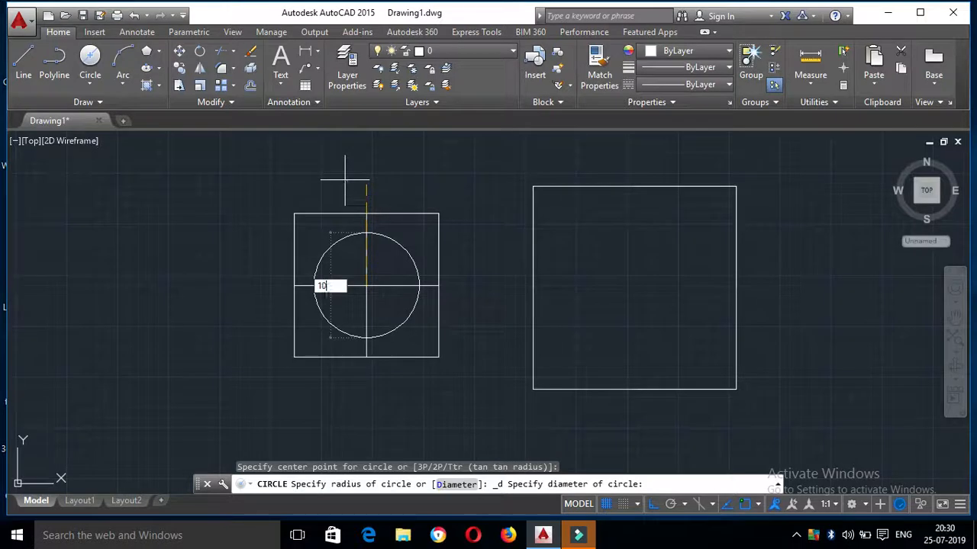
key(Return)
click(90, 61)
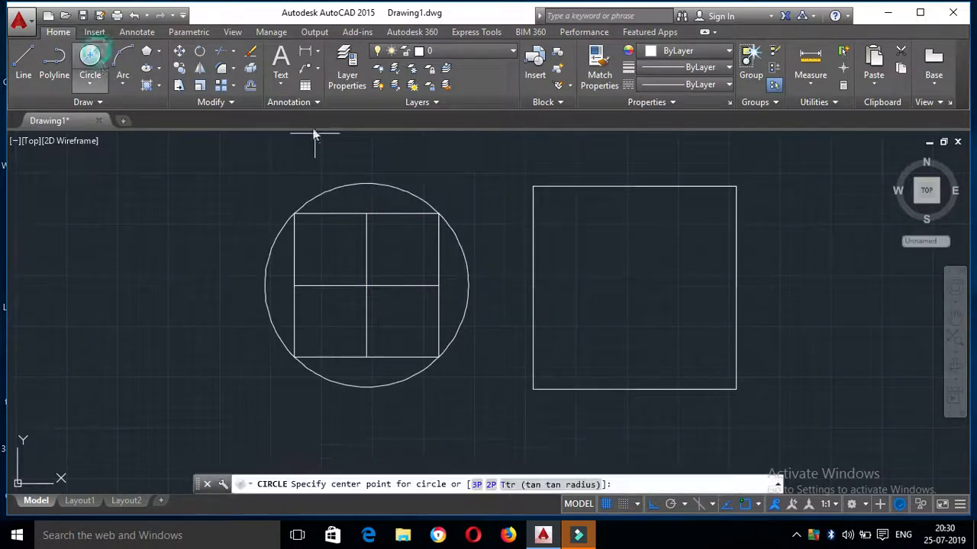
Draw a horizontal line across the larger square between the midpoints of its vertical sides
click(24, 60)
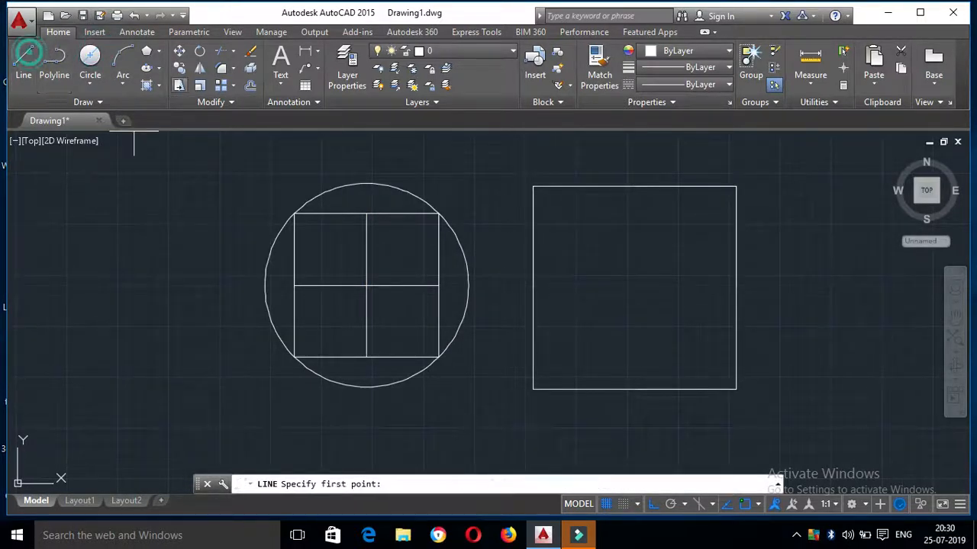
click(533, 288)
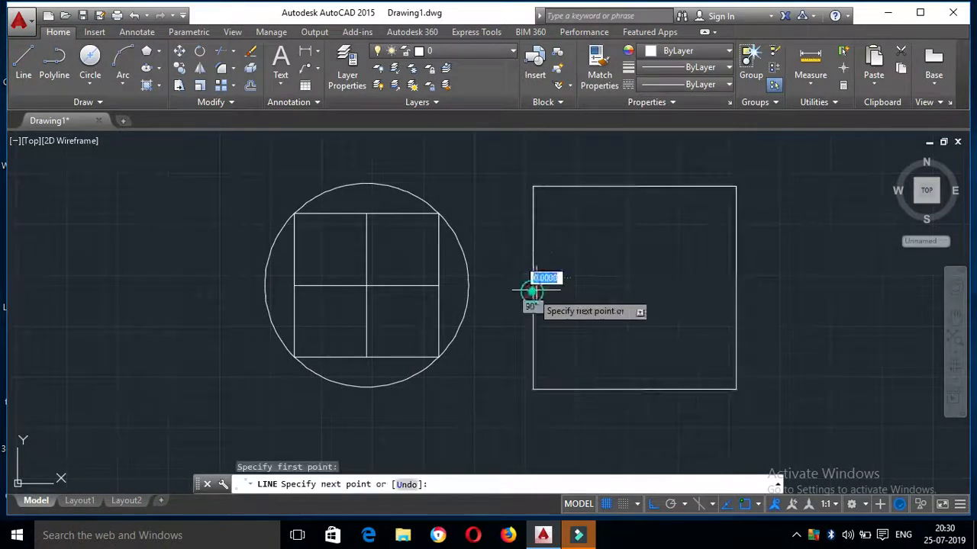
click(738, 288)
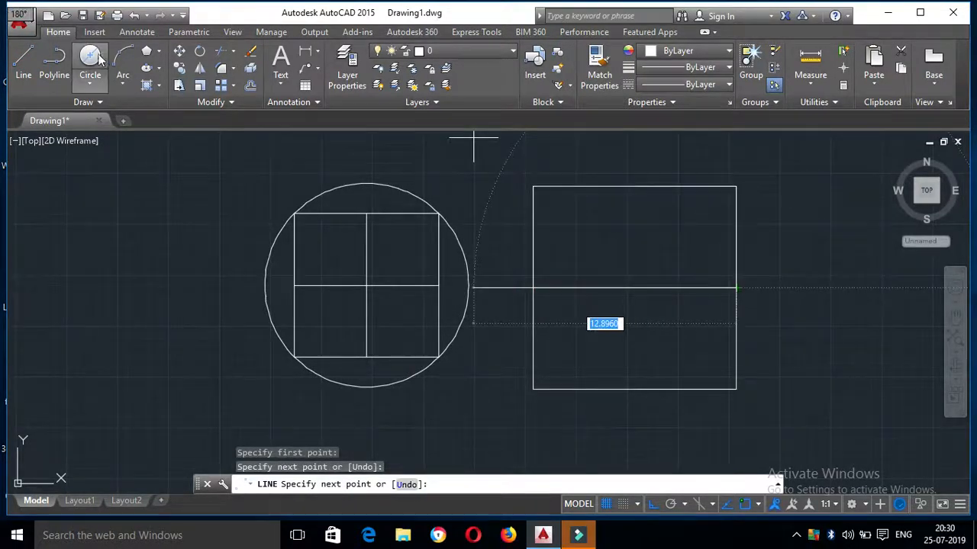
Draw a circle of diameter 10 inside the larger square, centred on the midpoint of its horizontal line
click(97, 59)
click(634, 289)
middle_drag(646, 152, 600, 181)
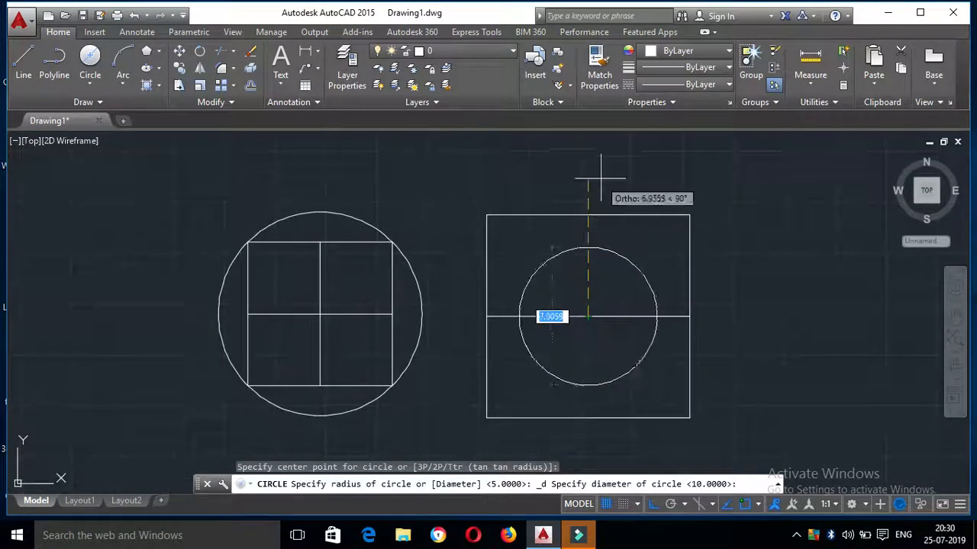
text(10)
key(Return)
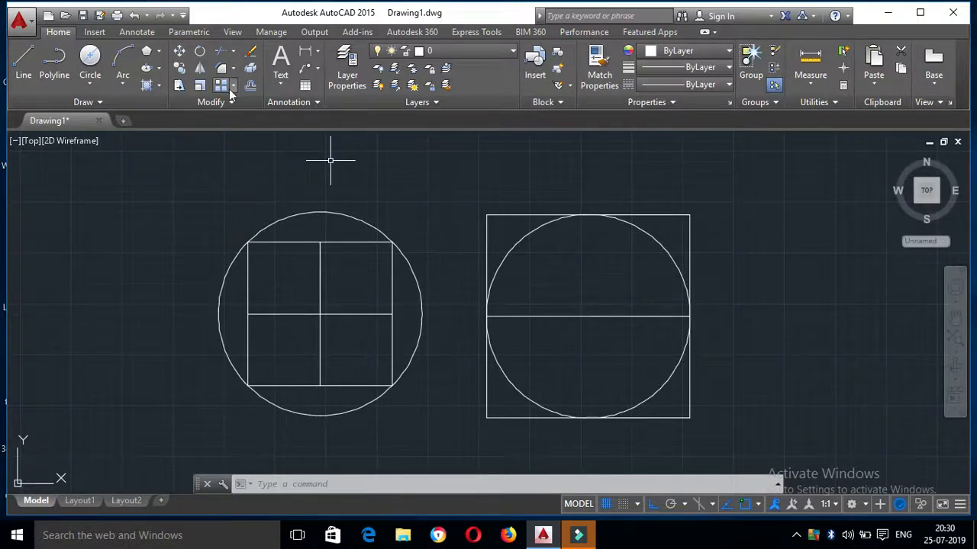
Draw an ellipse by its center to the right of the squares, with a freehand horizontal axis and a distance of 10 to the other axis
click(159, 68)
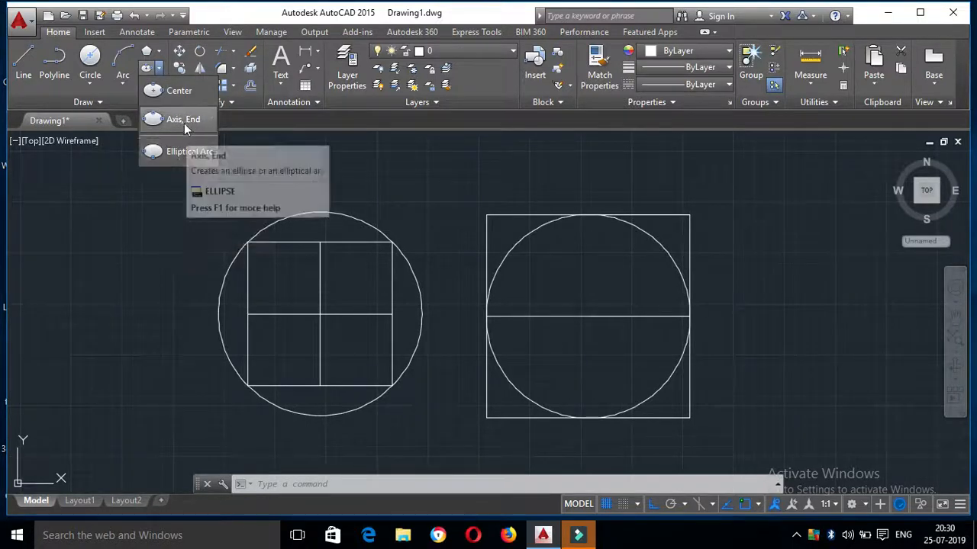
click(179, 92)
scroll(207, 191, down, 5)
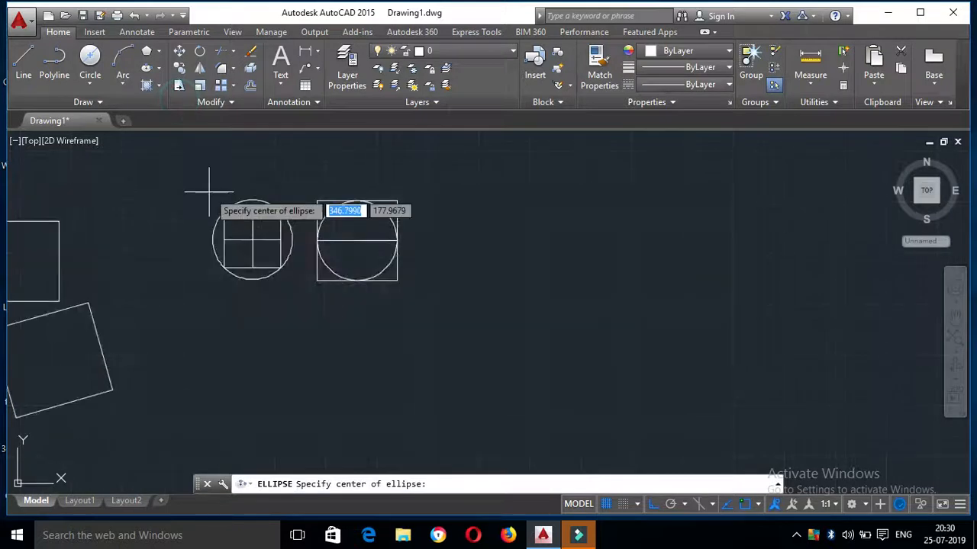
click(622, 253)
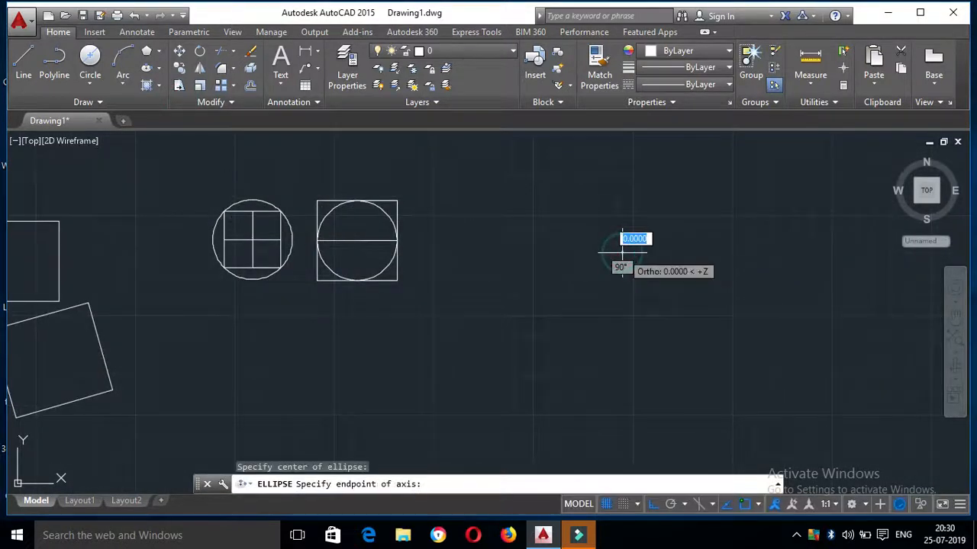
click(721, 235)
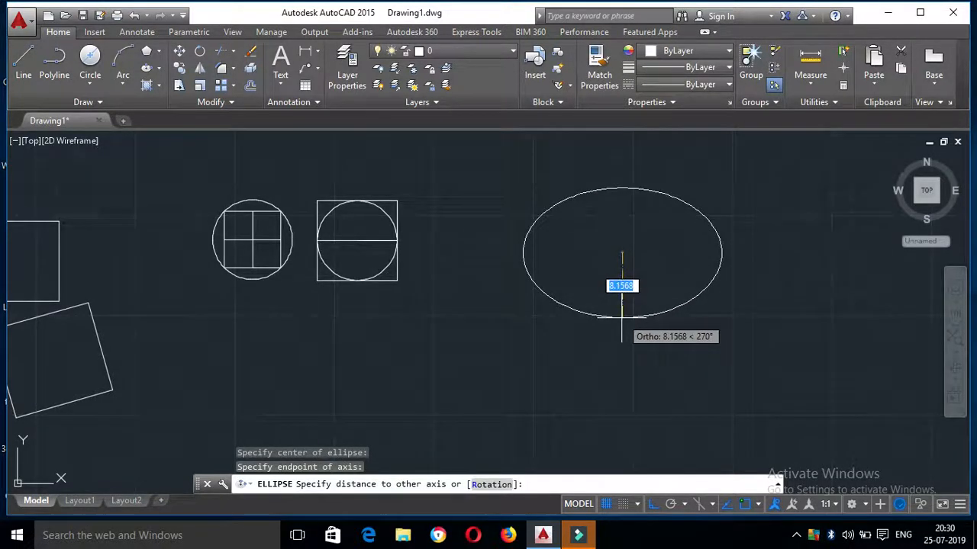
text(10)
key(Return)
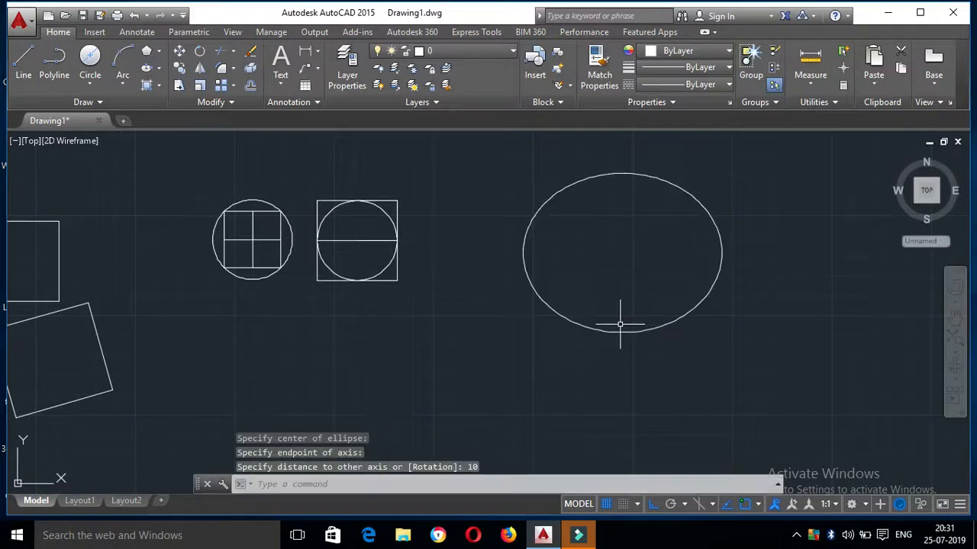
Draw an Axis, End ellipse to the right of the large ellipse, with a horizontal axis of 10 and a distance of 5 to the other axis
mouse_move(635, 312)
middle_down()
mouse_move(434, 298)
mouse_move(351, 356)
middle_up()
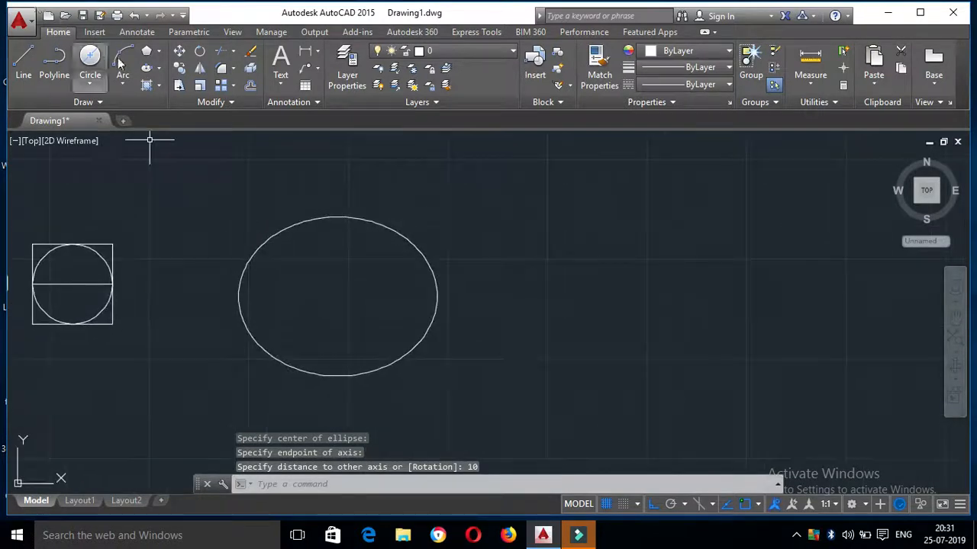
click(160, 68)
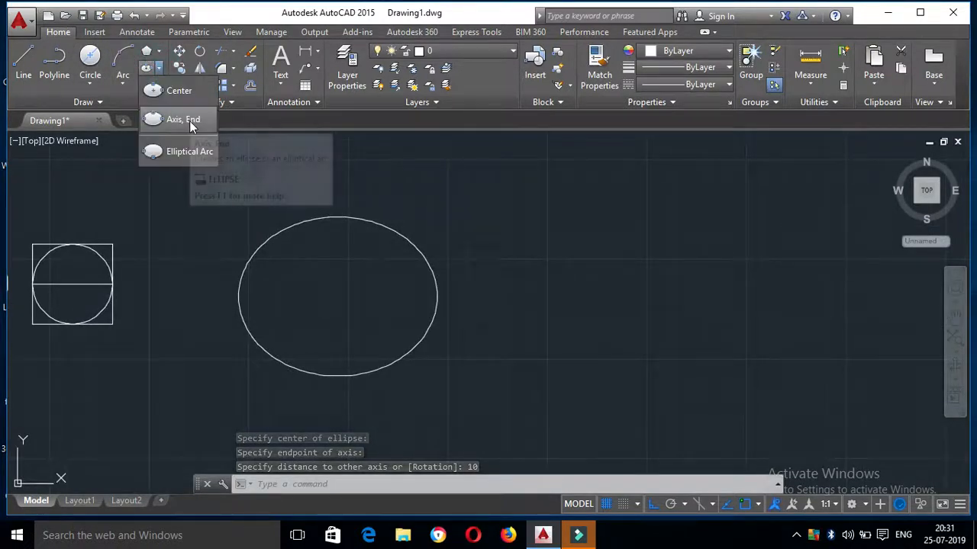
click(189, 122)
click(552, 314)
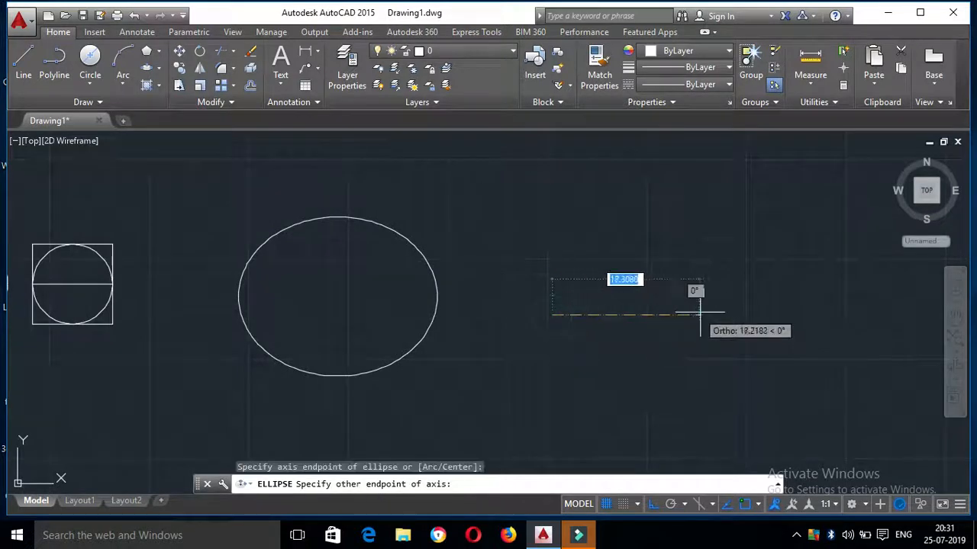
text(1)
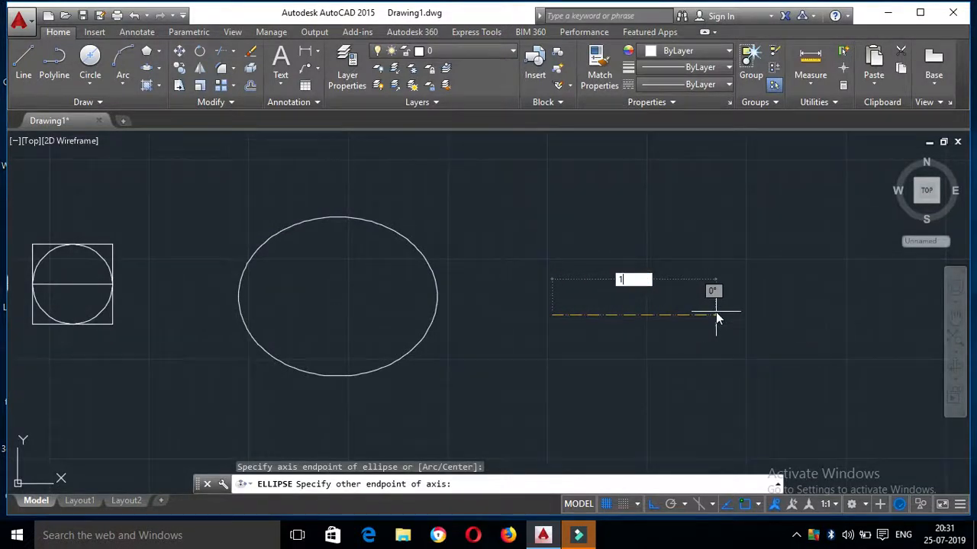
text(0)
key(Return)
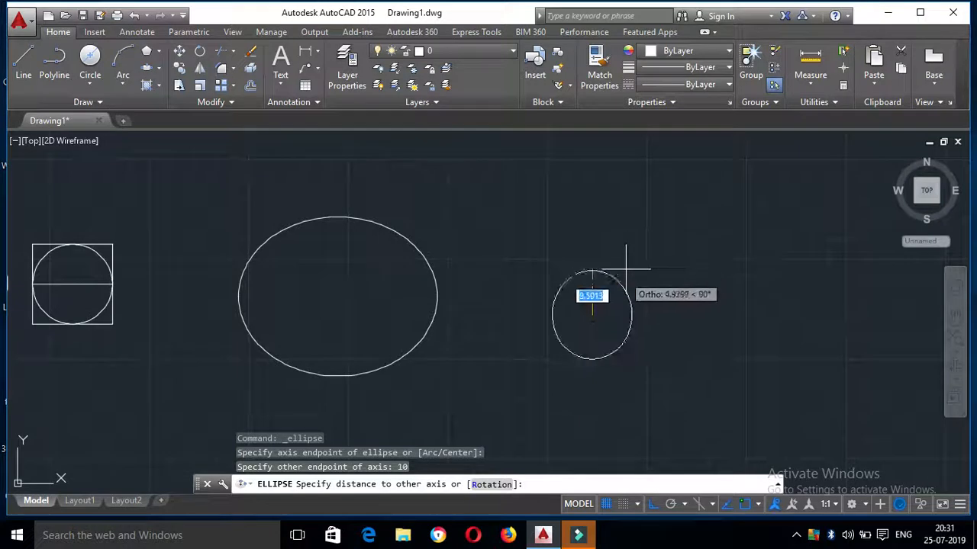
text(5)
key(Return)
scroll(619, 267, up, 2)
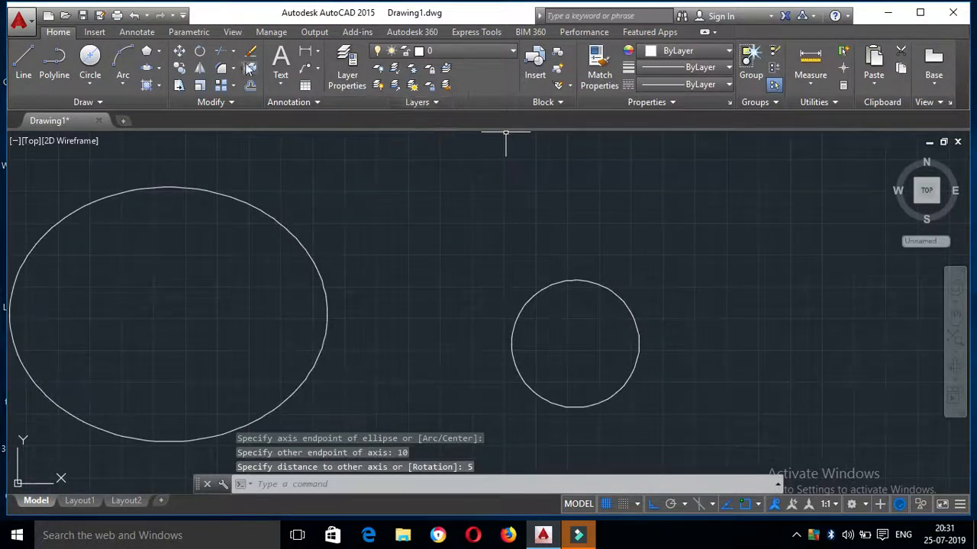
Draw an elliptical arc right of the small ellipse with a freehand horizontal axis, other-axis distance about 6.5, start angle 0 and end angle 90
click(161, 70)
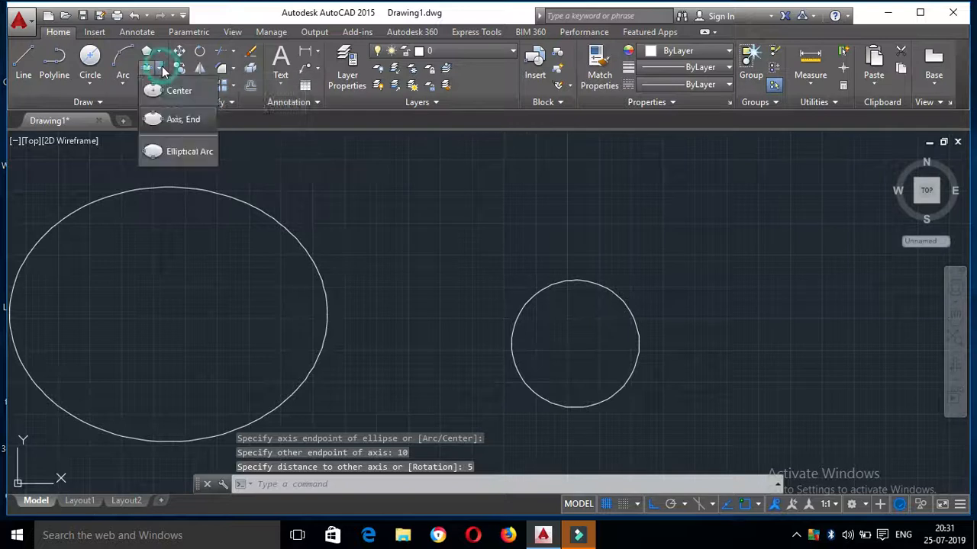
click(186, 152)
middle_drag(653, 294, 367, 293)
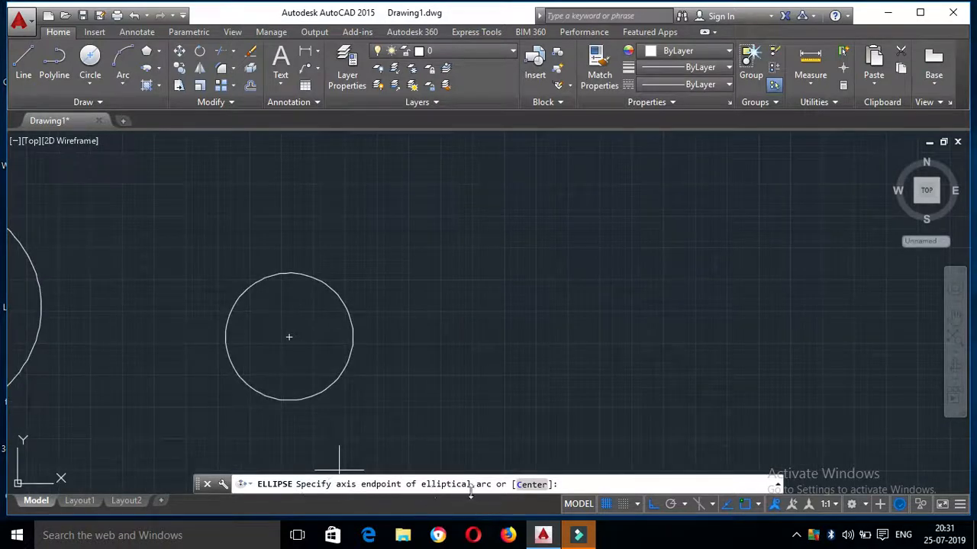
click(675, 286)
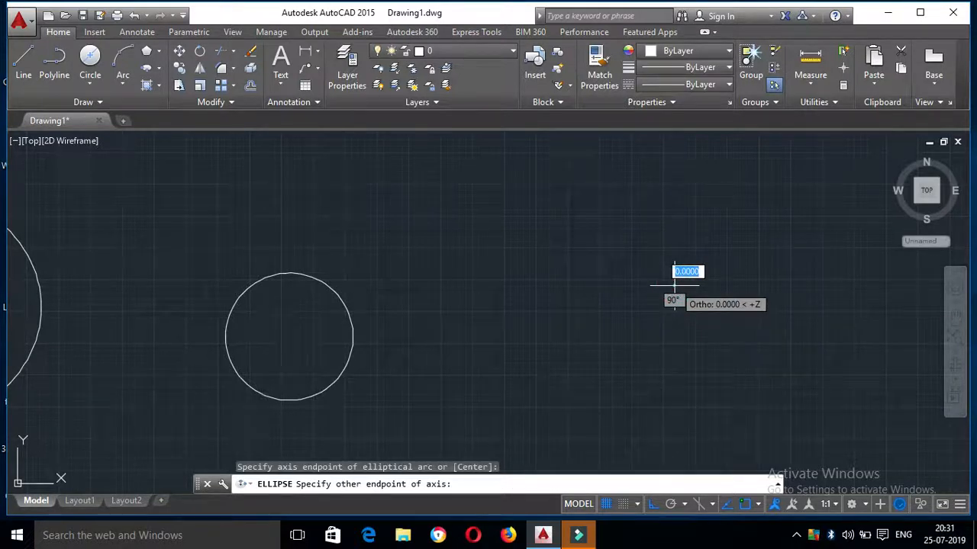
click(542, 285)
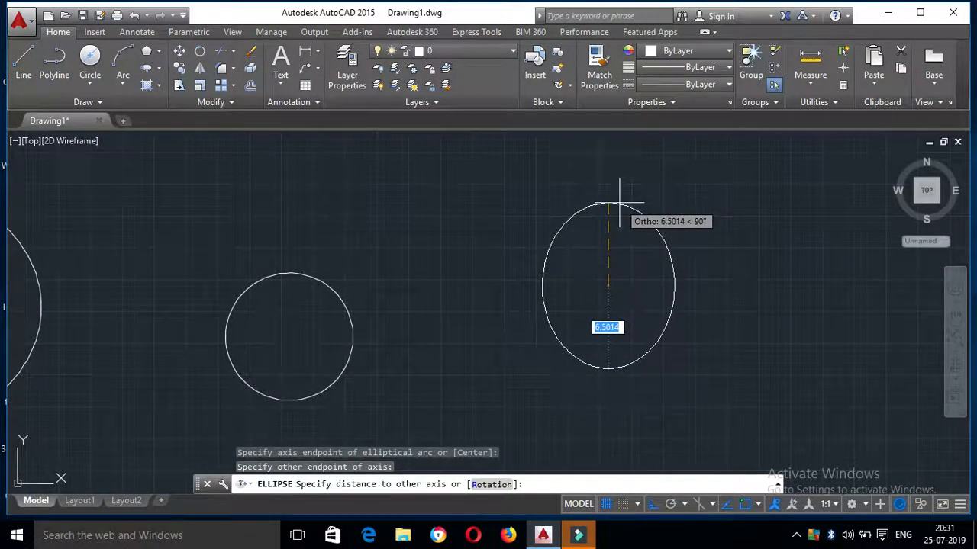
click(618, 204)
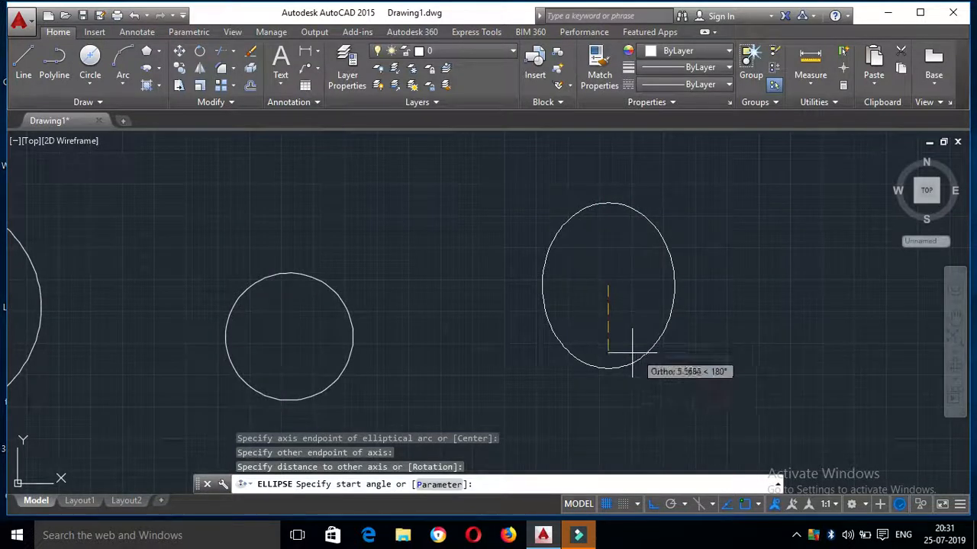
text(0)
key(Return)
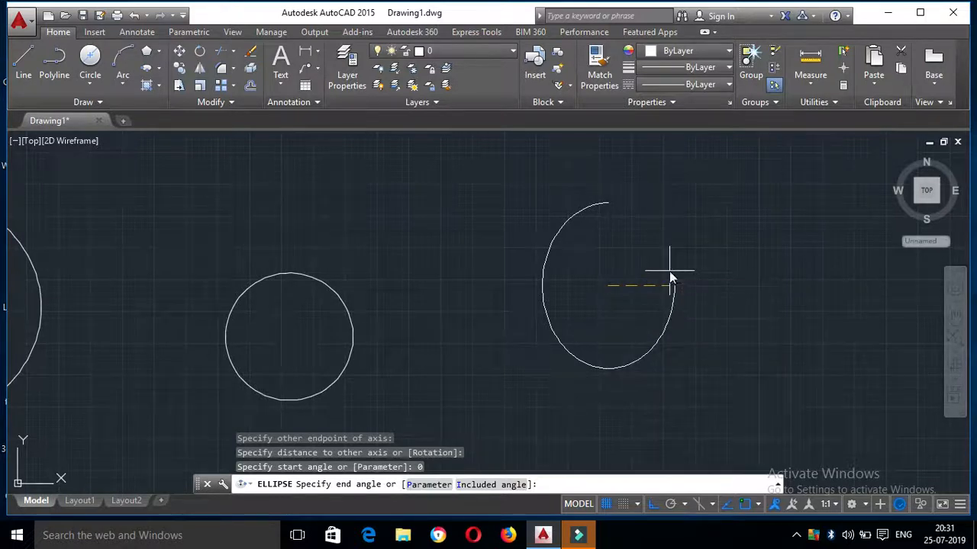
key(Return)
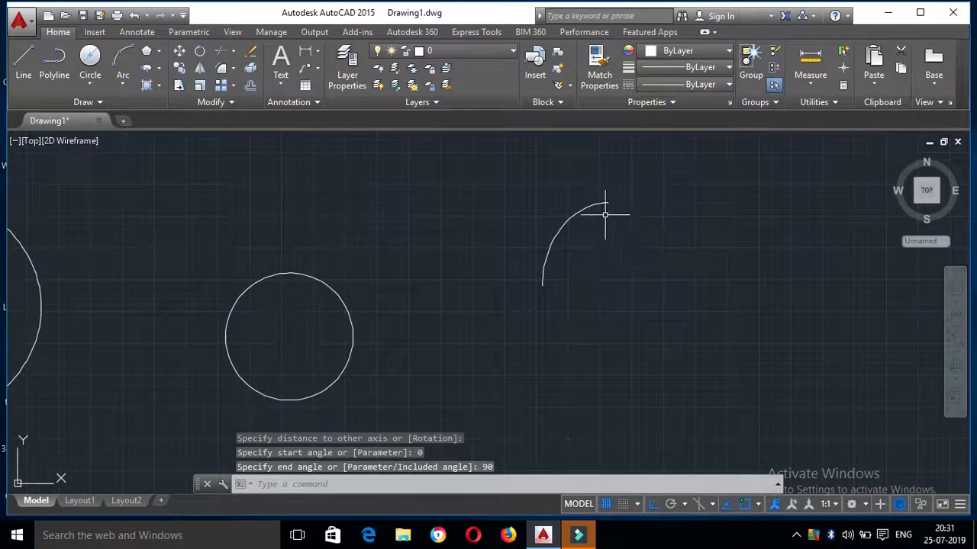
Draw lines from the elliptical arc's lower end horizontally to the ellipse center, and vertically up to the arc's upper end
click(24, 60)
click(541, 286)
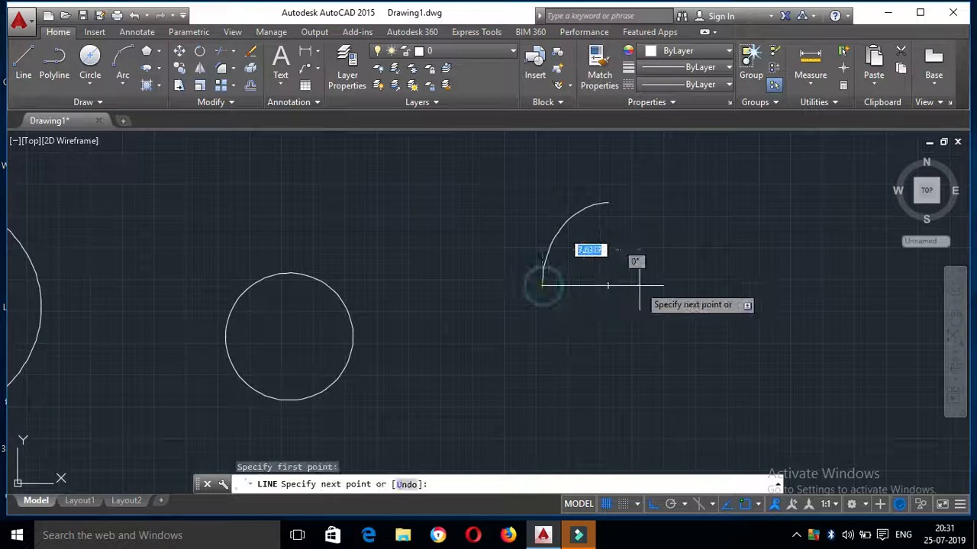
click(608, 286)
click(609, 204)
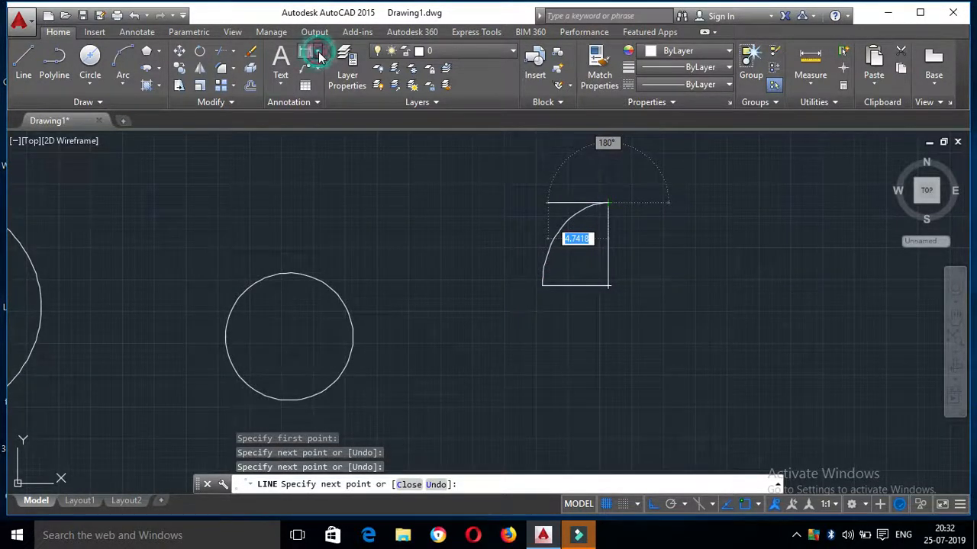
Add an angular dimension between the horizontal and vertical lines closing the elliptical arc, placing it inside their corner
click(320, 55)
click(345, 131)
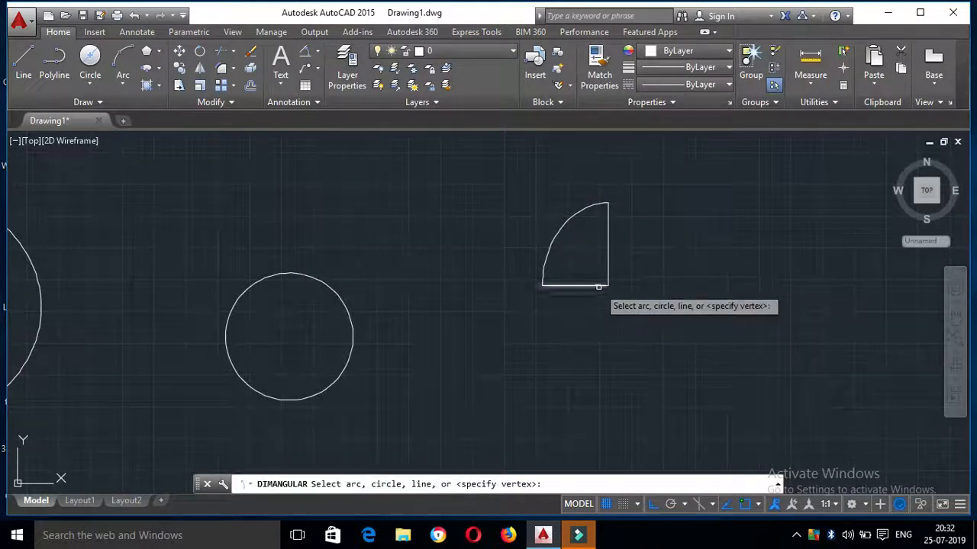
click(597, 287)
click(609, 279)
click(593, 273)
scroll(593, 273, up, 2)
scroll(593, 272, up, 3)
scroll(632, 246, down, 8)
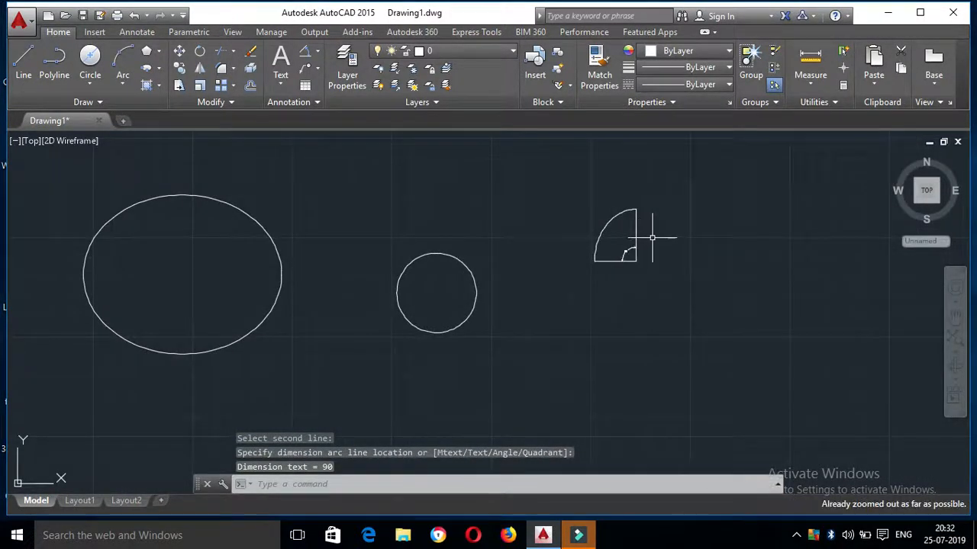